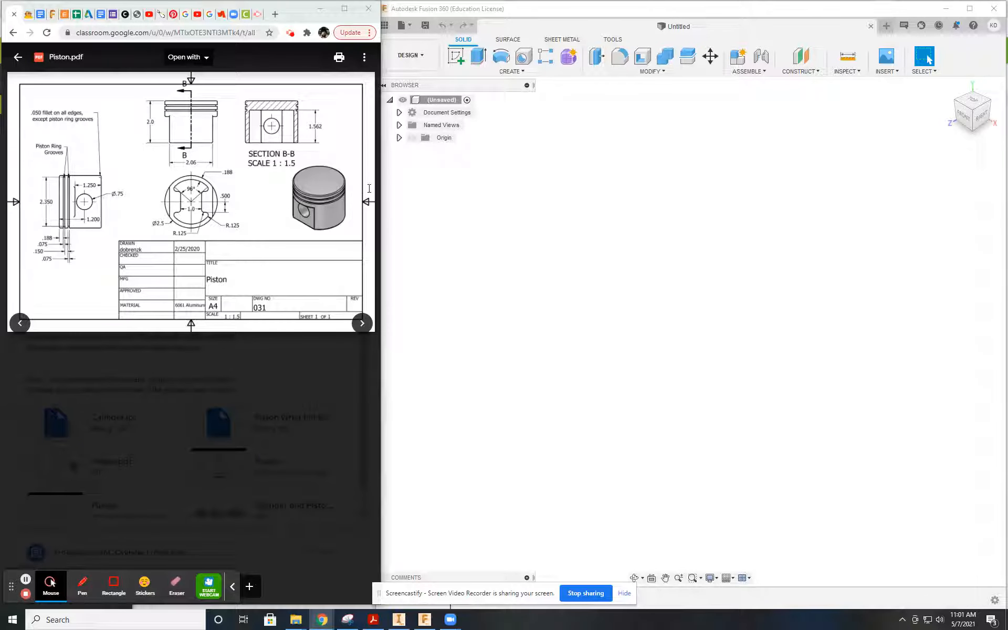
Start a sketch on the horizontal origin plane and draw a circle centred on the origin
left_click(455, 57)
left_click(712, 357)
key("c")
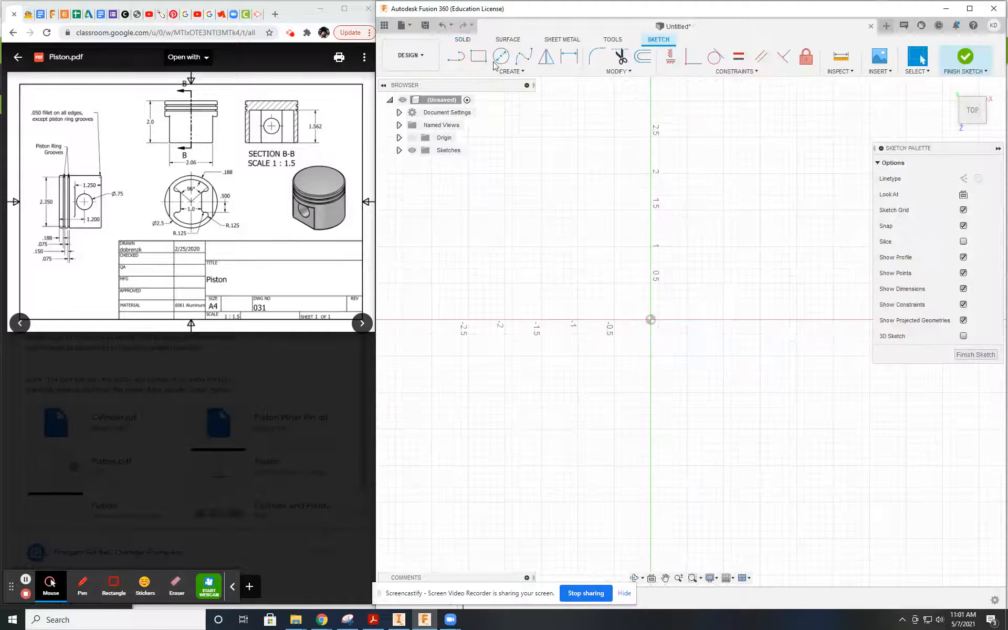
left_click(651, 319)
left_click(744, 237)
Dimension the circle's diameter to 2.5 in
left_click(570, 57)
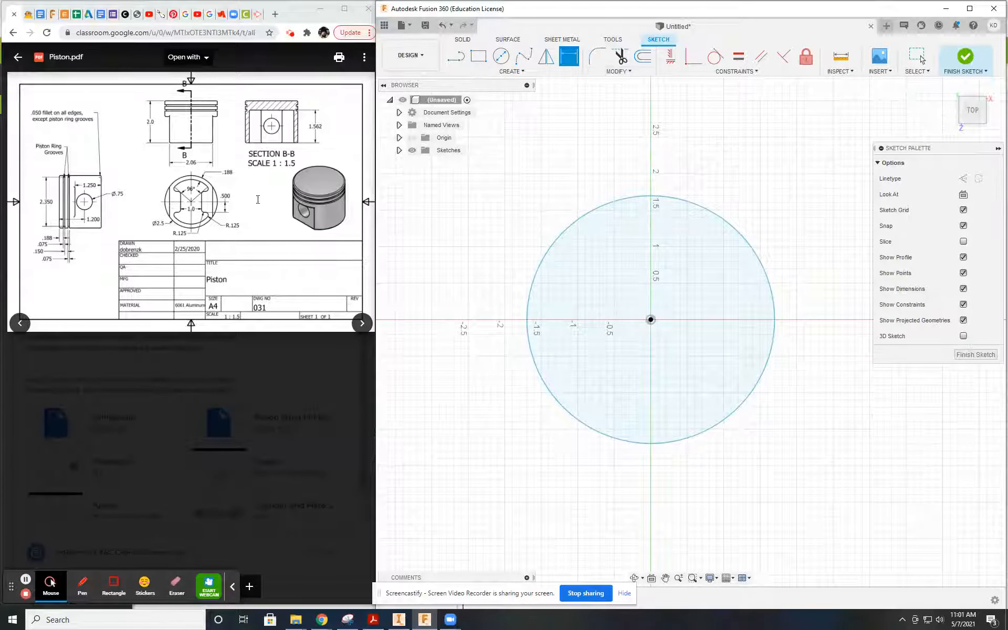
left_click(536, 366)
left_click(499, 401)
type("2.5")
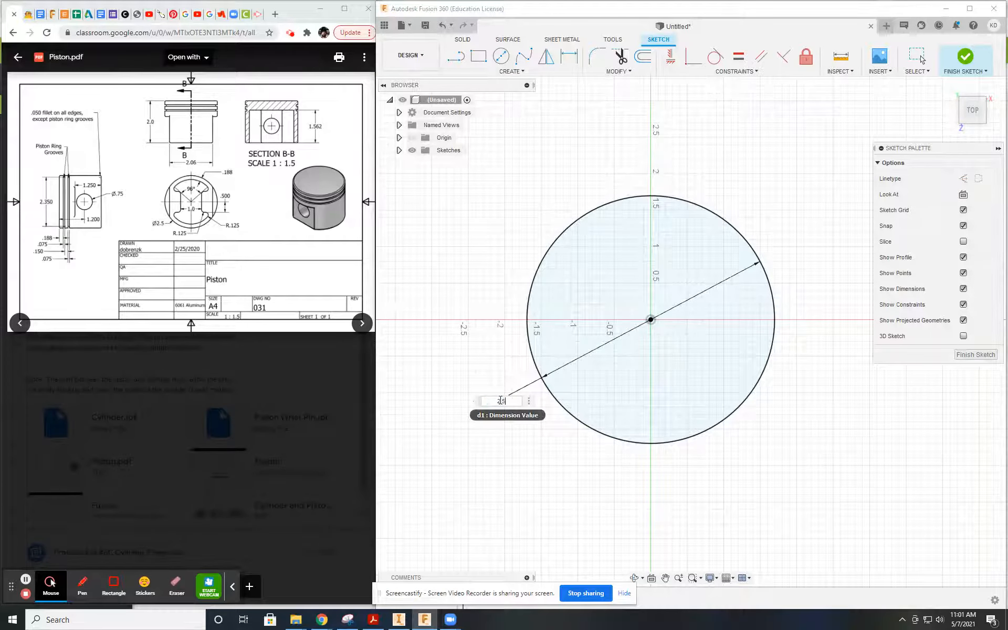
key("Return")
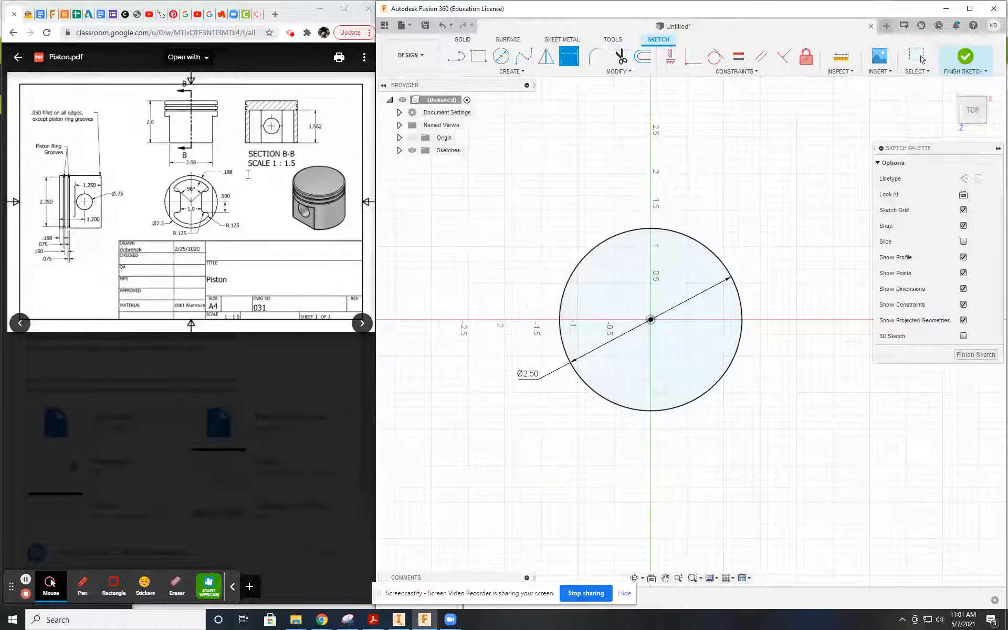
Extrude the circular profile 2 in upward as a new body
left_click(462, 39)
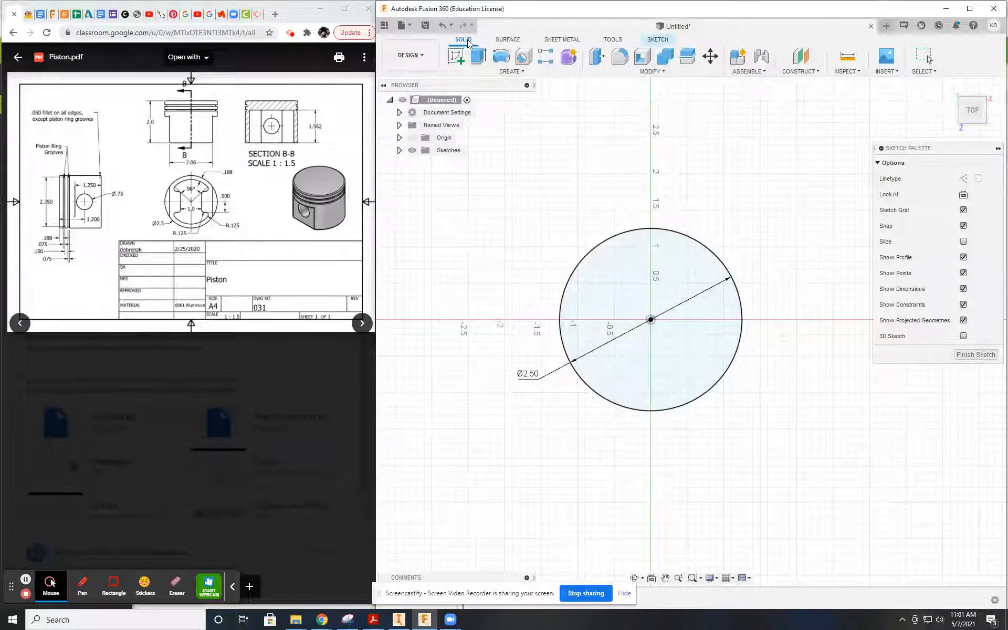
left_click(476, 56)
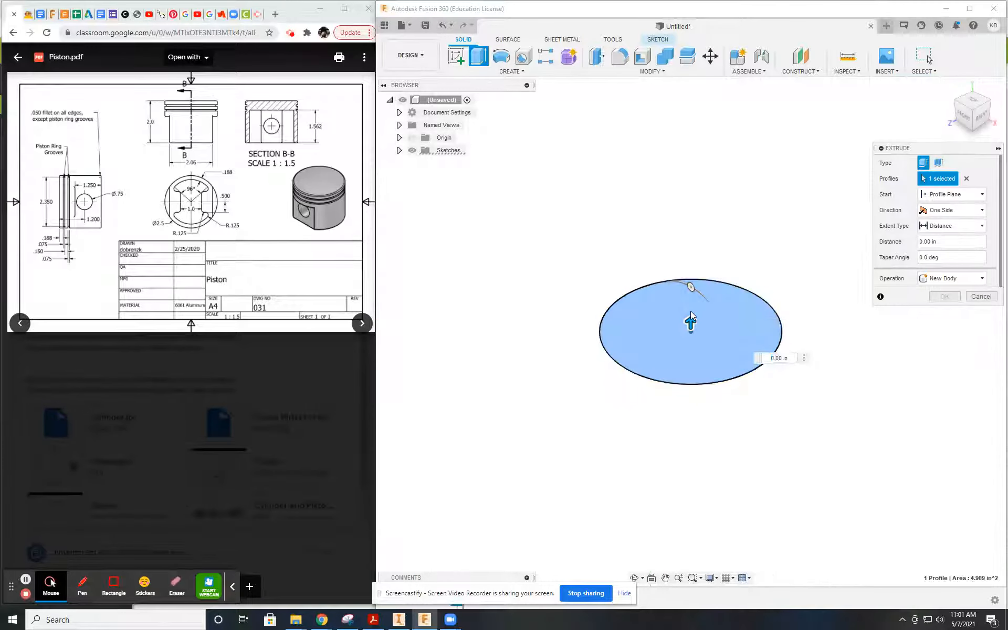
type("2")
key("Return")
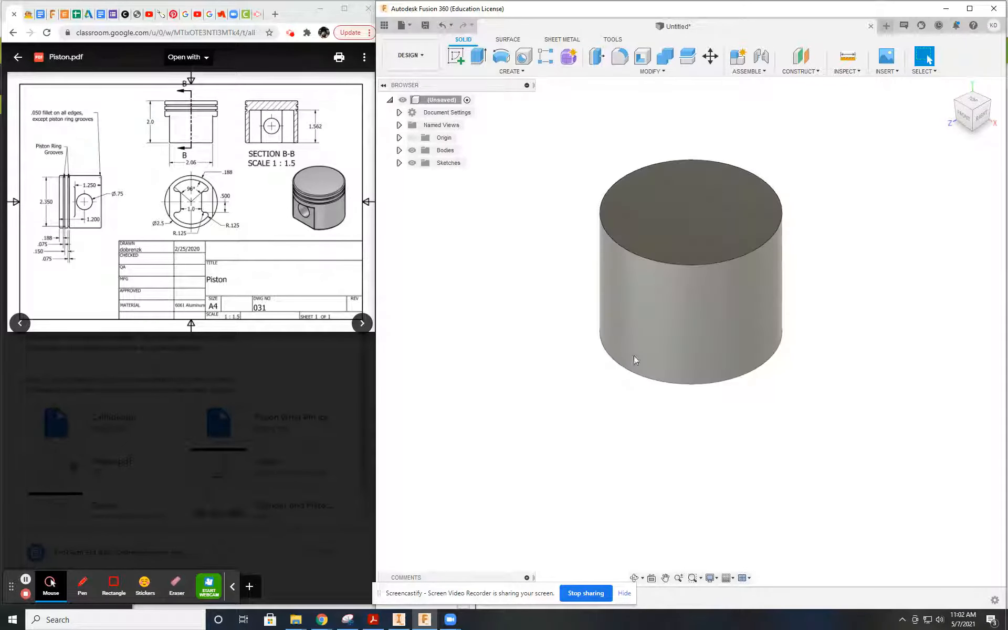
Start a new sketch on the cylinder's bottom face
middle_click_drag(719, 372, 695, 189, "shift")
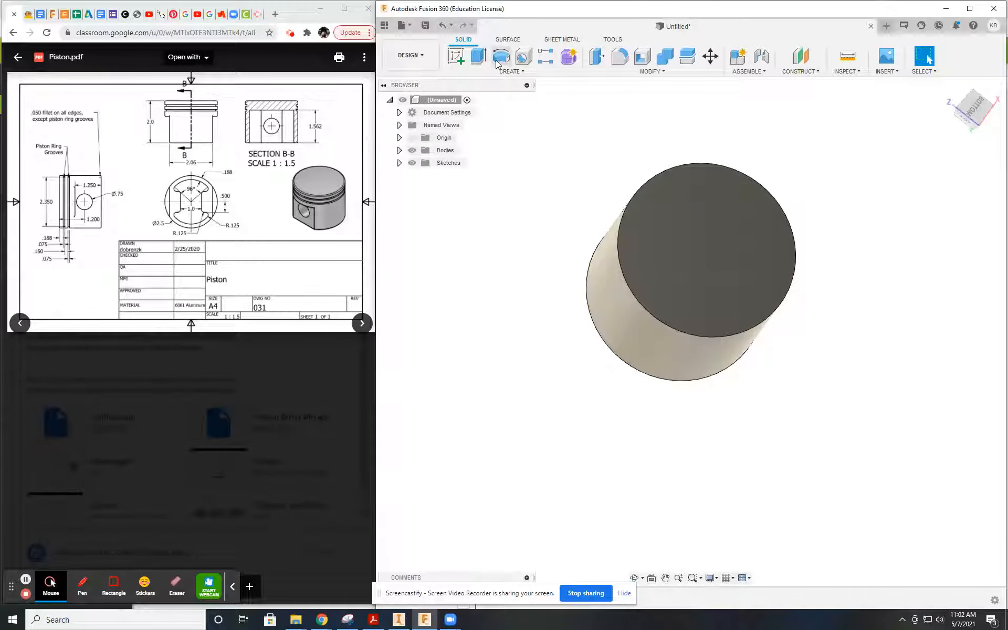
left_click(456, 55)
left_click(749, 249)
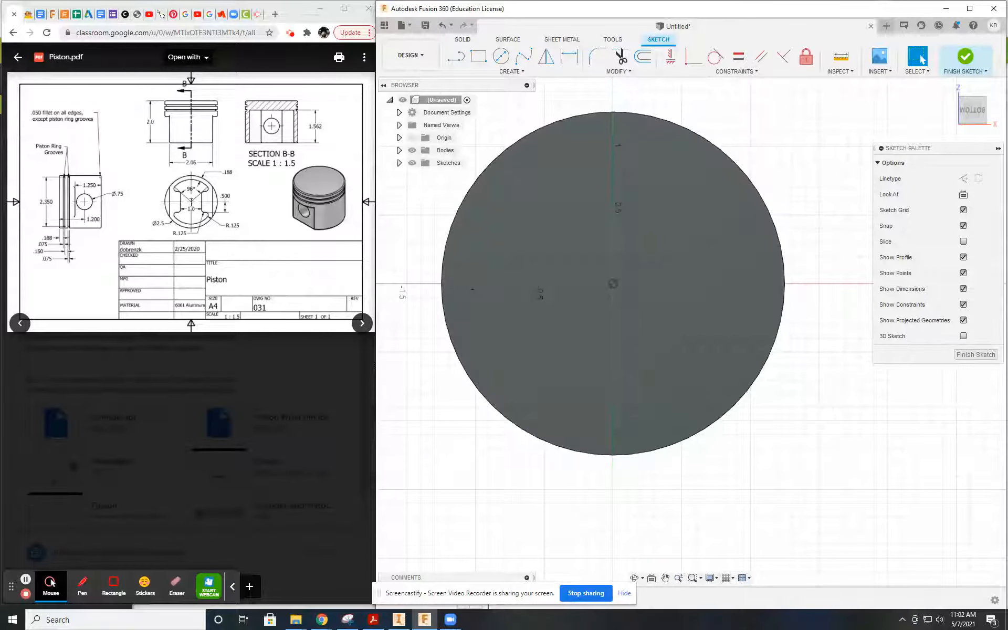
Switch to the Piston.pdf drawing in the browser and enlarge the bottom view to examine the cavity dimensions
left_click(250, 586)
left_click(249, 586)
left_click(249, 586)
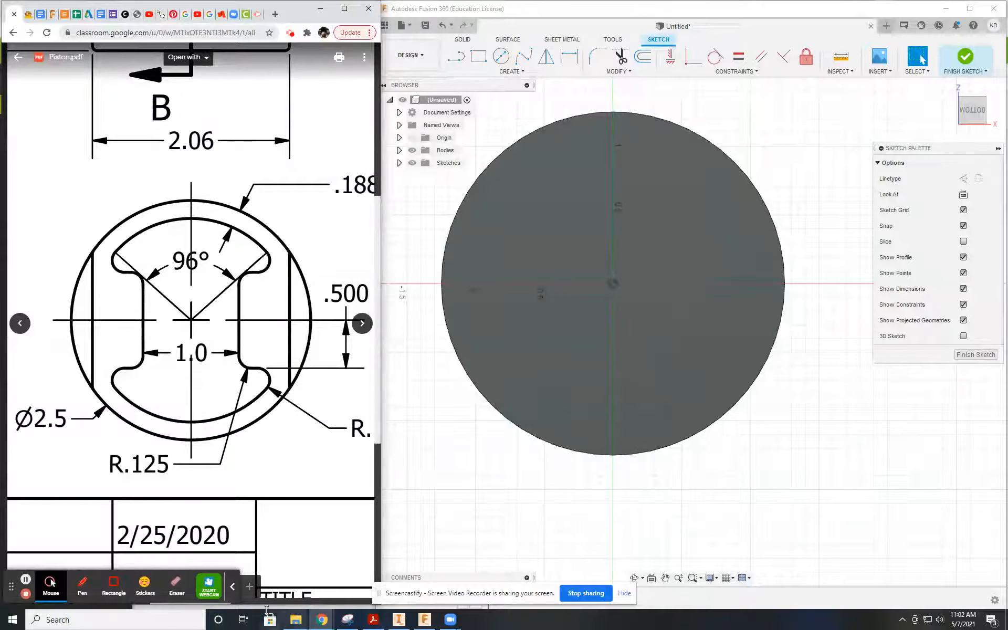
left_click(228, 587)
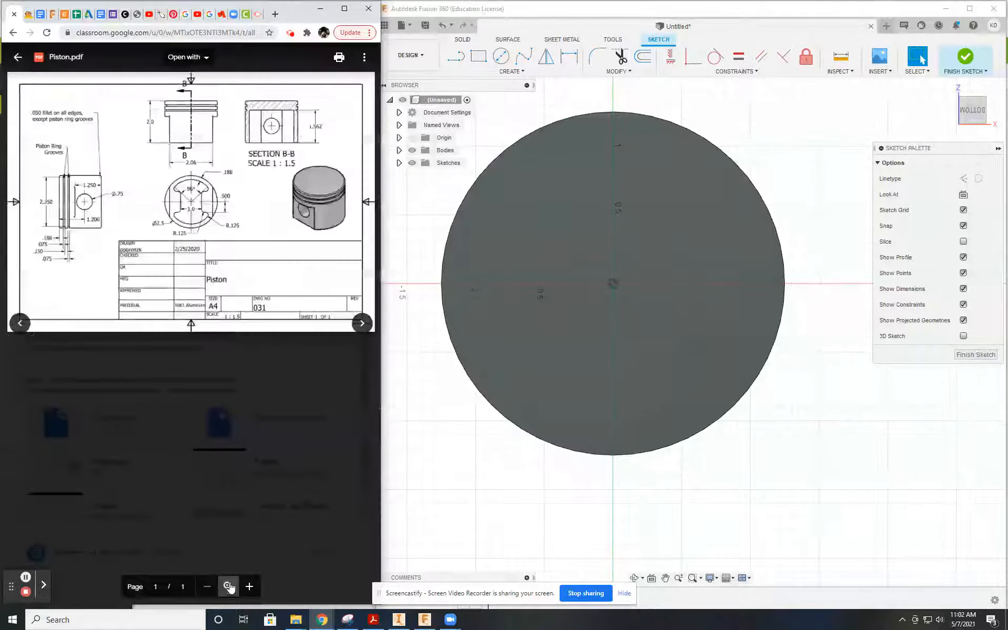
left_click(249, 586)
scroll(219, 306, "up", 4, "ctrl")
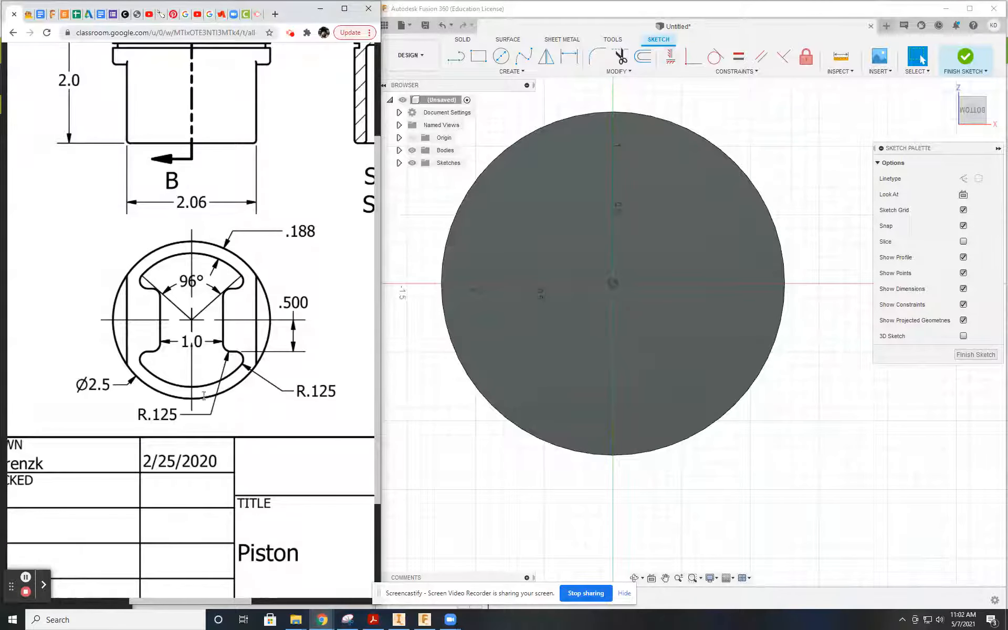
In the piston sketch in Fusion 360, draw a vertical line about 0.63 in long left of centre, continuing through tangent arcs into the large lower arc
left_click(626, 226)
key("l")
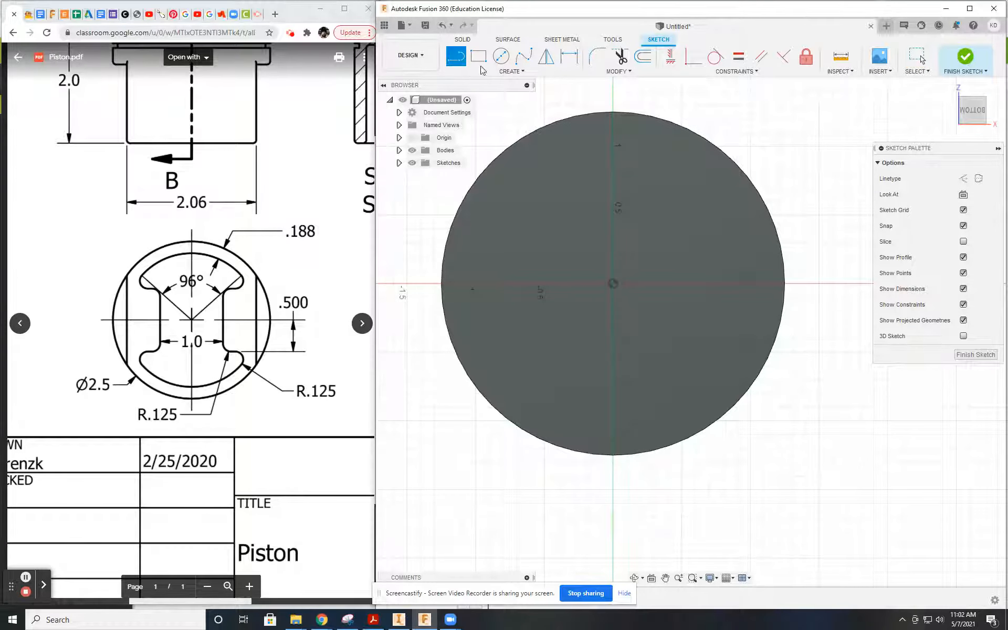
left_click(540, 240)
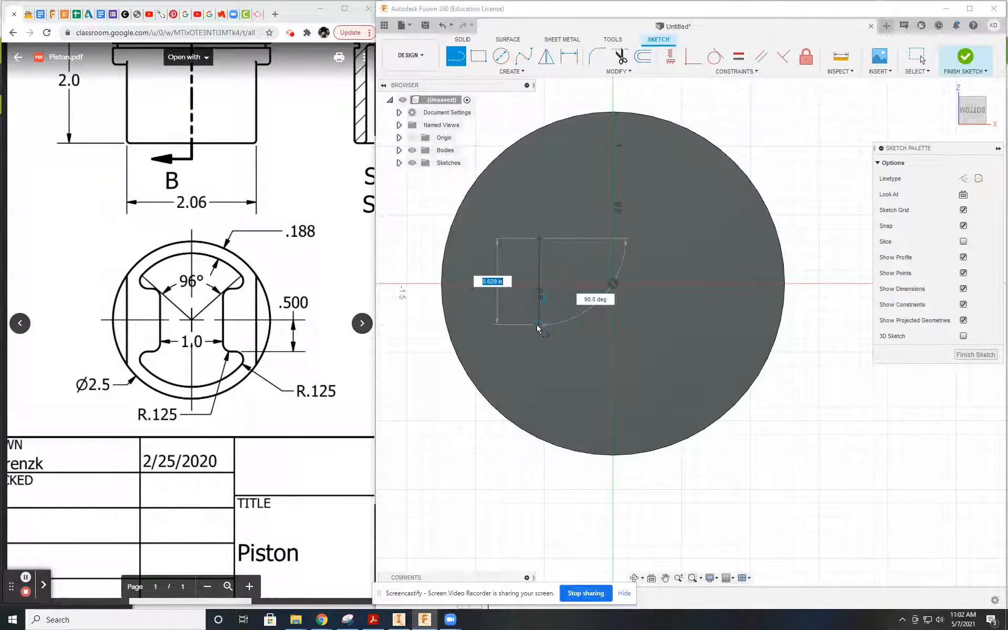
left_click(539, 324)
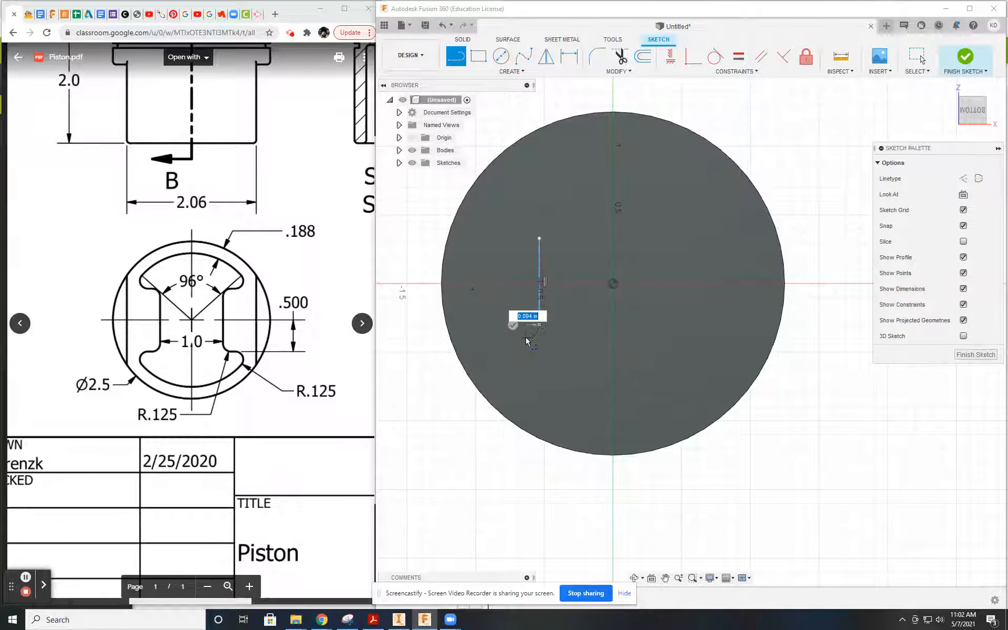
left_click_drag(539, 325, 526, 339)
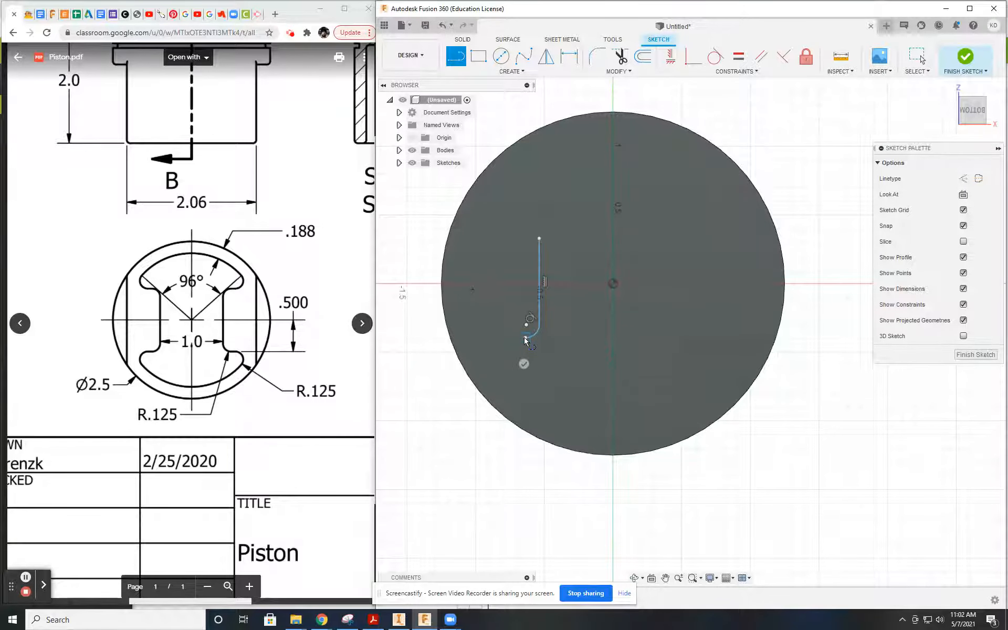
left_click(505, 358)
left_click_drag(504, 359, 722, 379)
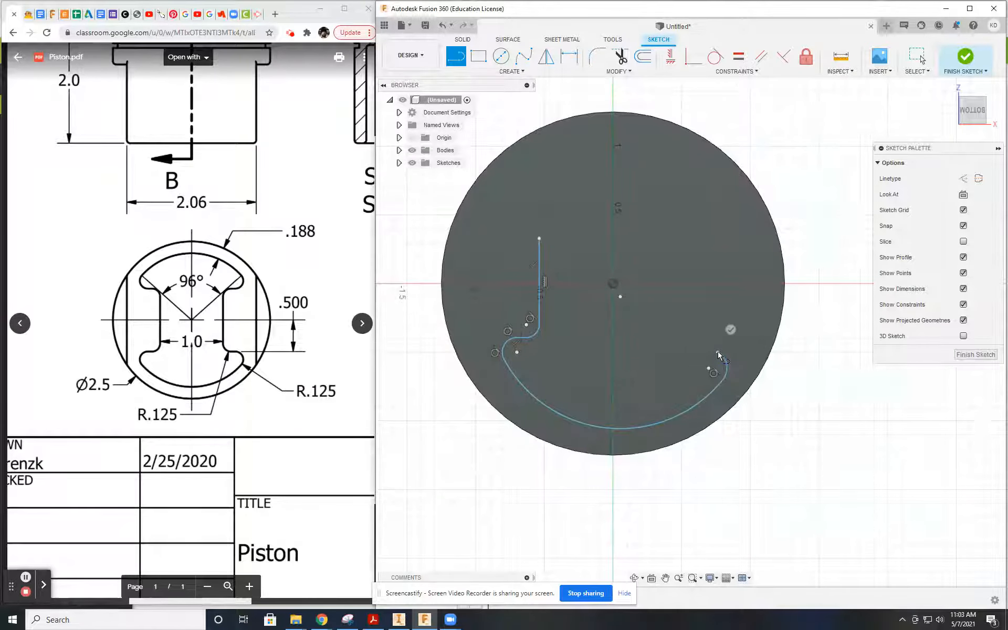
Continue the cavity profile with the lower-right corner arcs, the right vertical wall and an outward tangent arc at its upper end
left_click(717, 356)
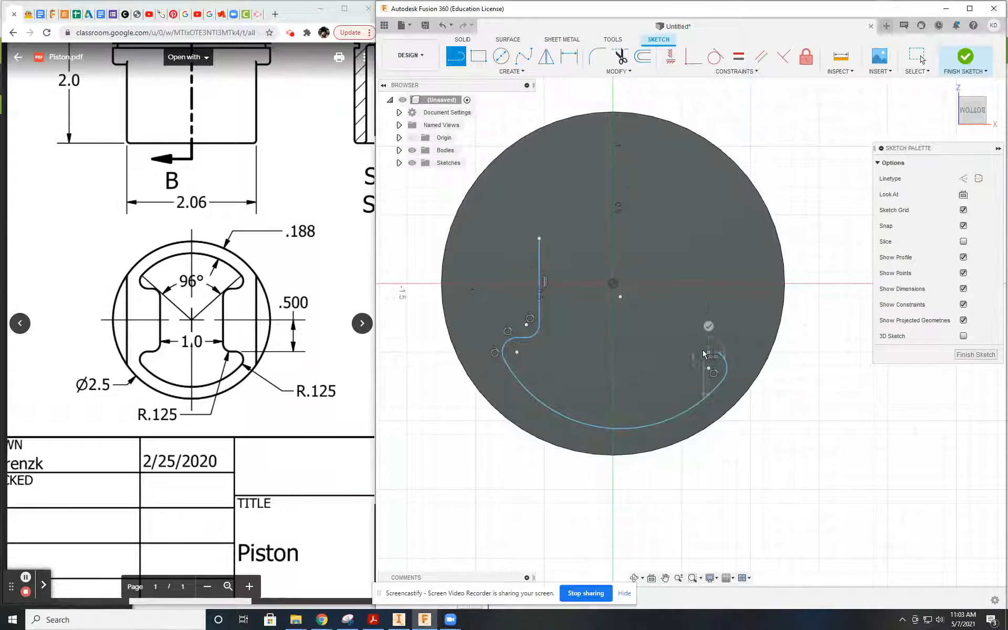
left_click(693, 334)
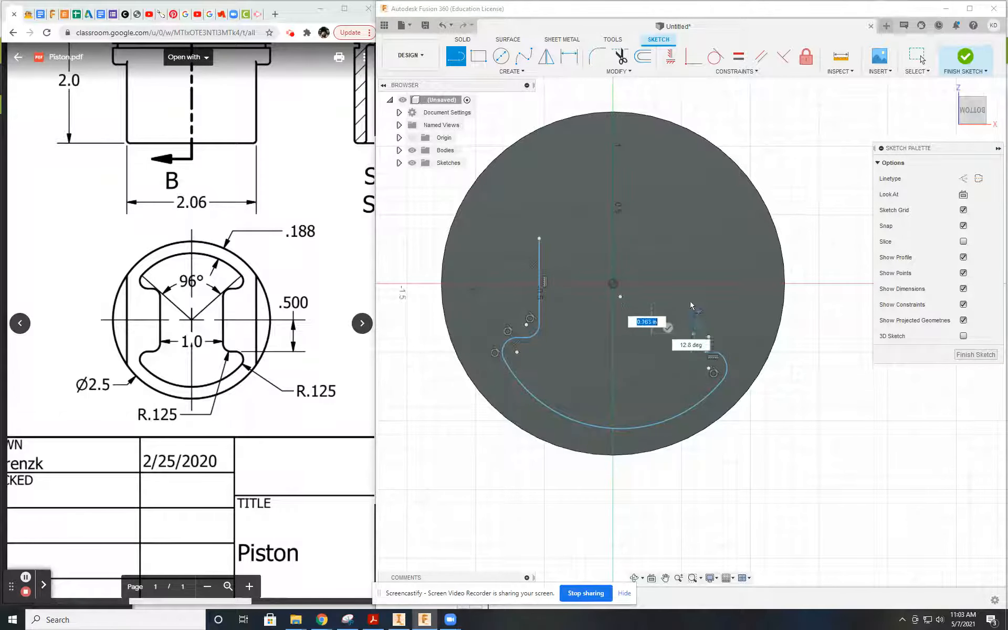
left_click(694, 242)
left_click_drag(693, 242, 710, 229)
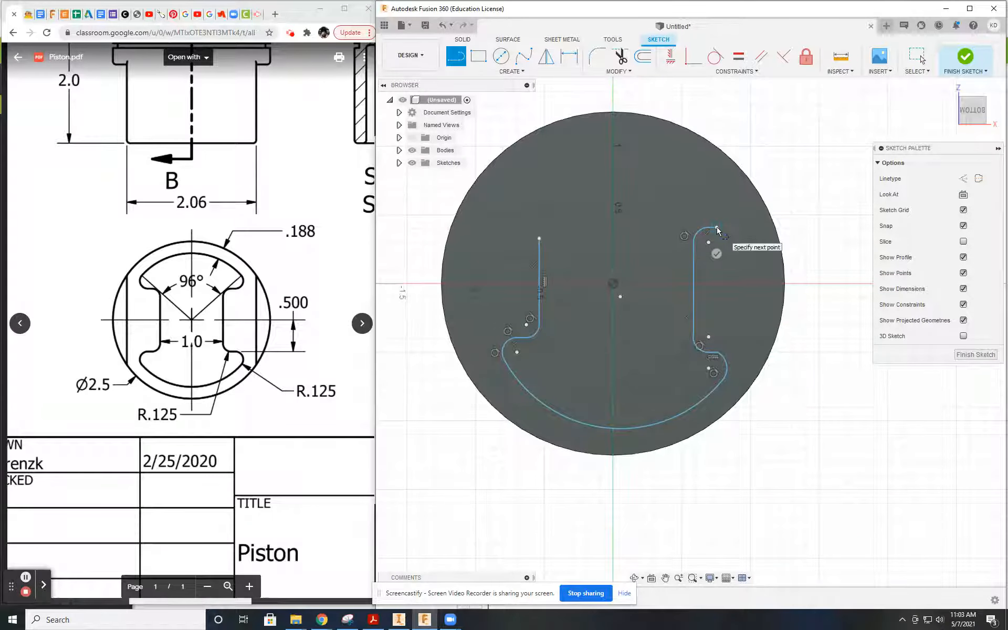
Add the upper-right corner arc and large upper arc, then close the cavity profile at the left wall with tangent corner arcs
left_click(734, 206)
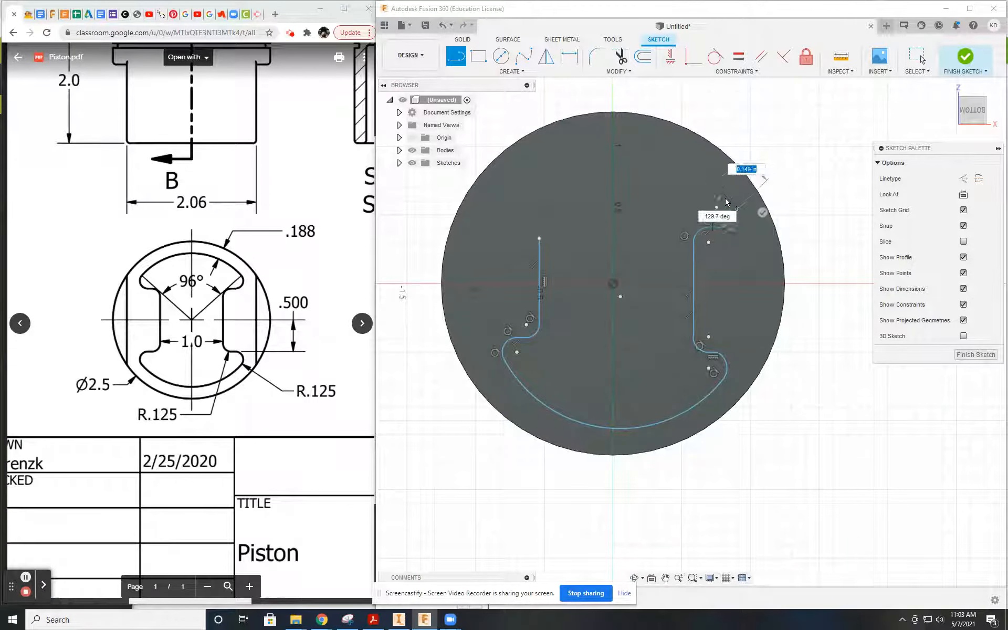
left_click_drag(736, 209, 502, 189)
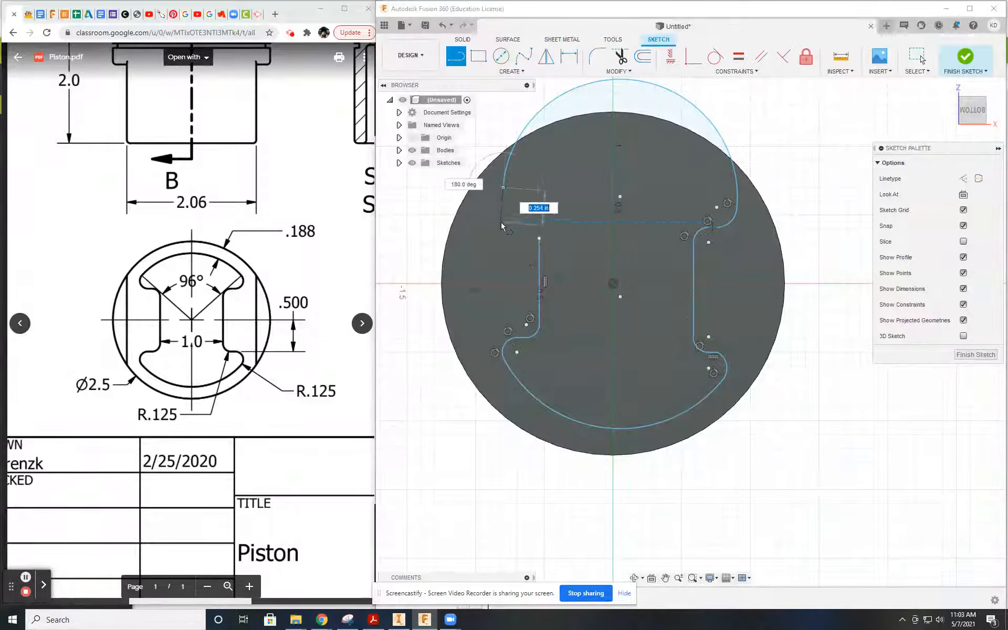
left_click(530, 231)
left_click(537, 231)
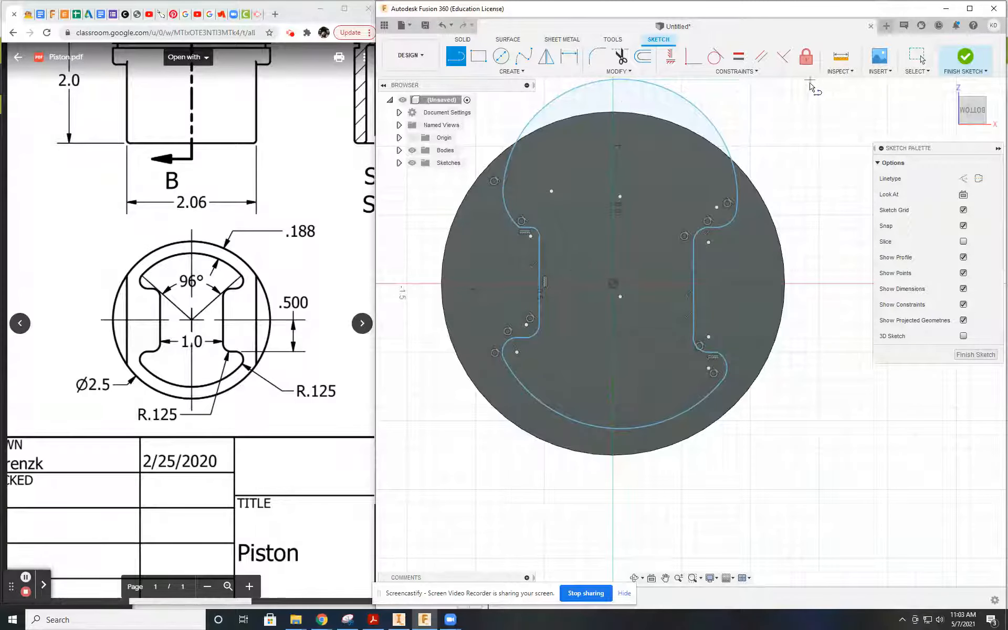
Constrain the large upper and lower arcs concentric with the cylinder's edge, then enlarge the upper arc to a radius of about 1.13 in
left_click(735, 71)
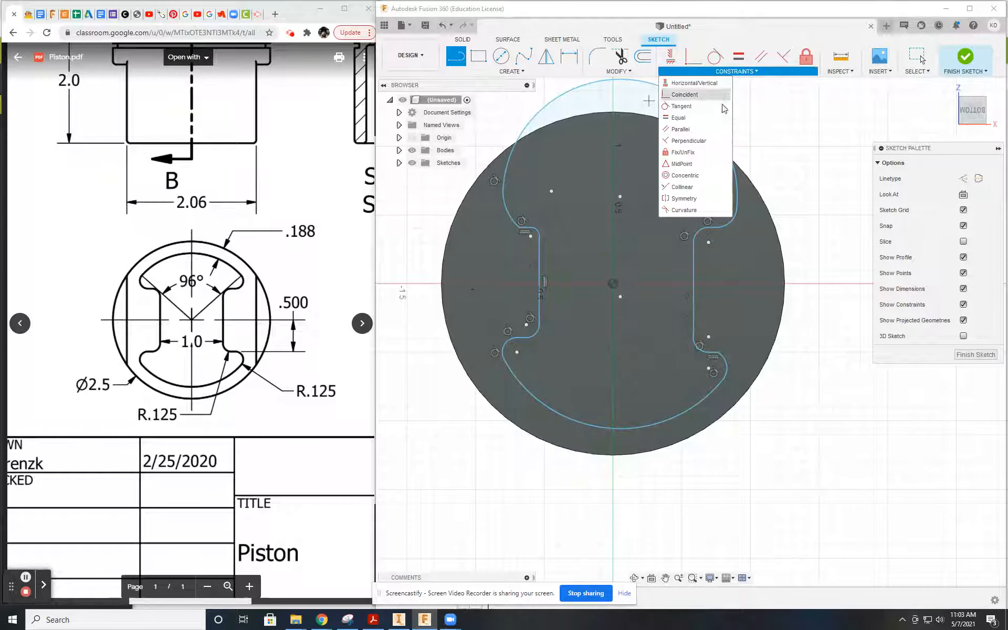
left_click(716, 176)
left_click(752, 182)
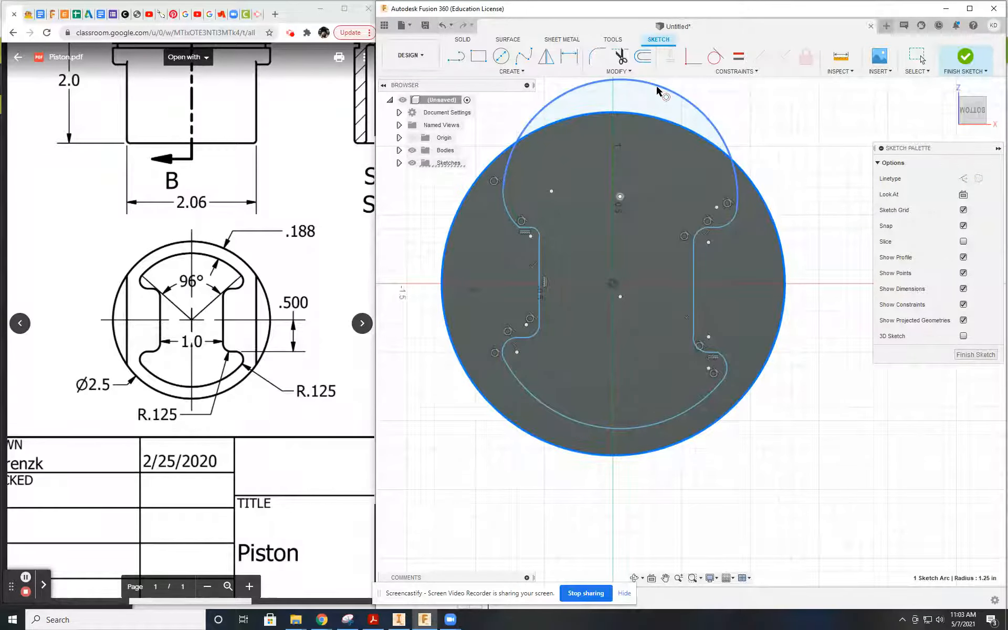
left_click(658, 91)
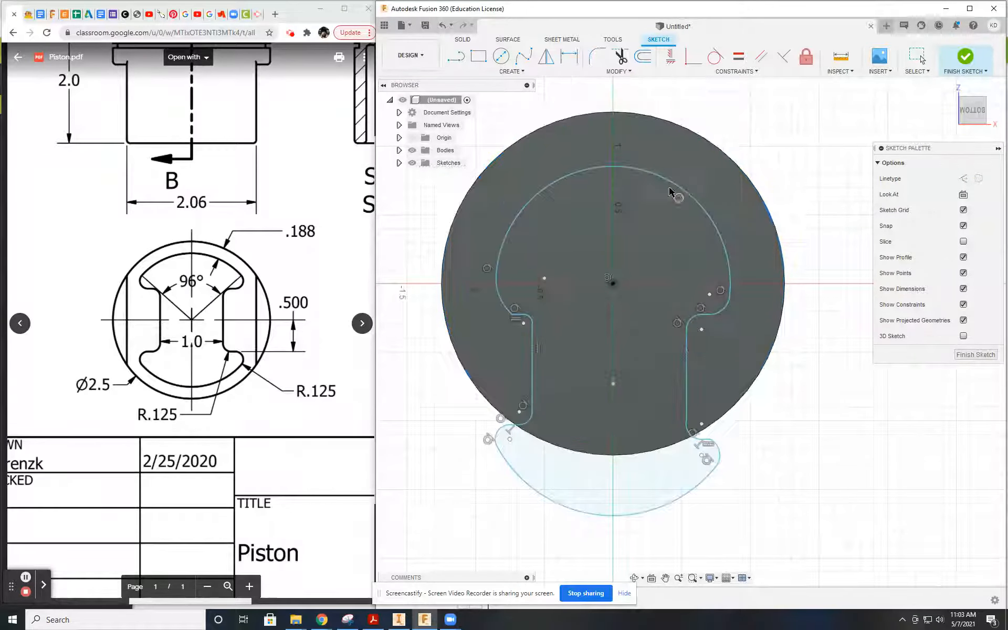
left_click(666, 513)
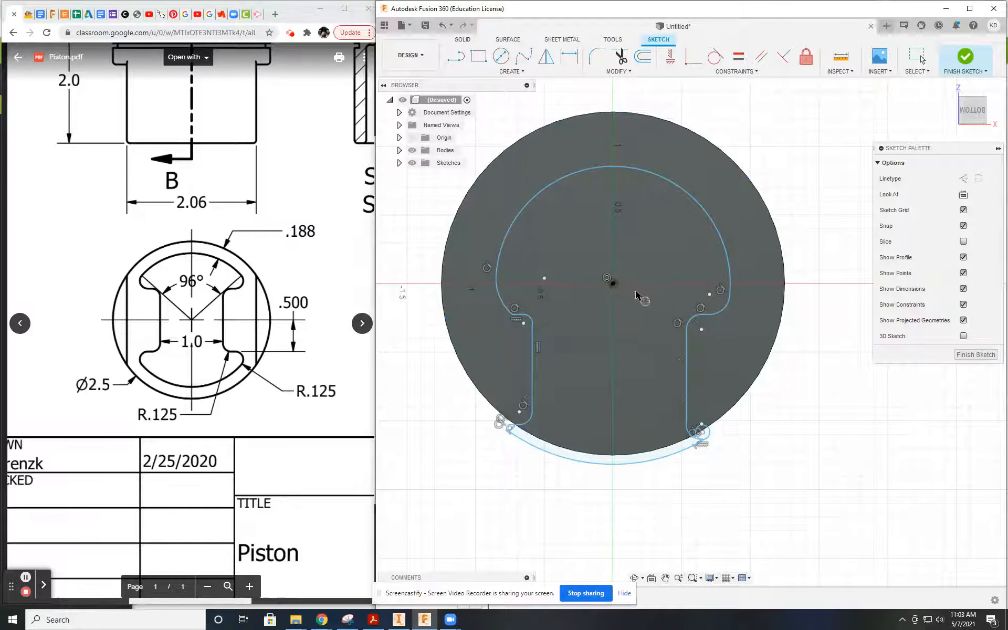
key("Escape")
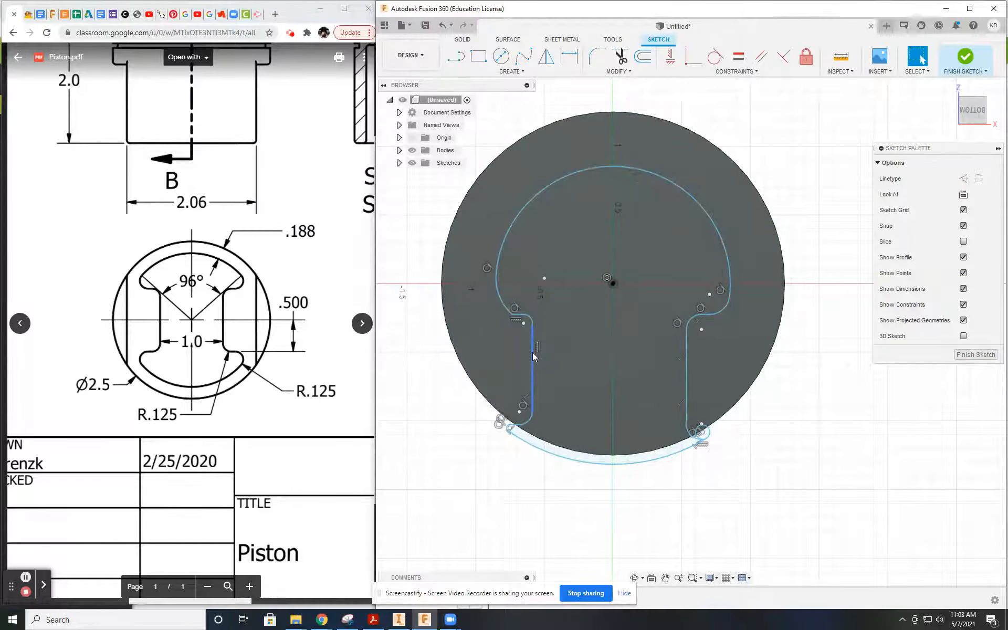
left_click_drag(567, 177, 576, 135)
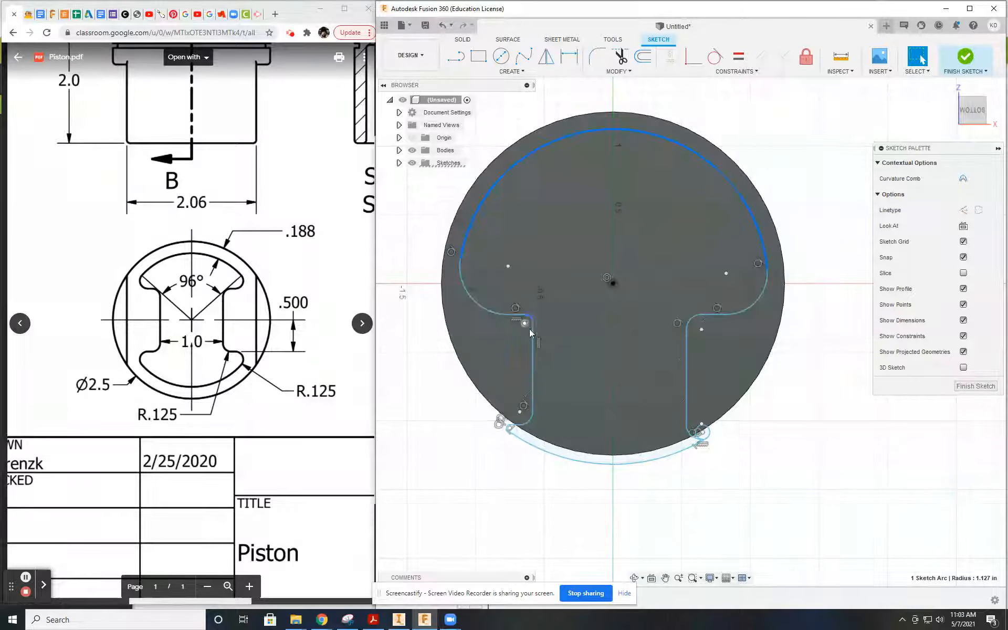
Draw four construction lines from the origin to the cylinder edge, two horizontal and two vertical
key("l")
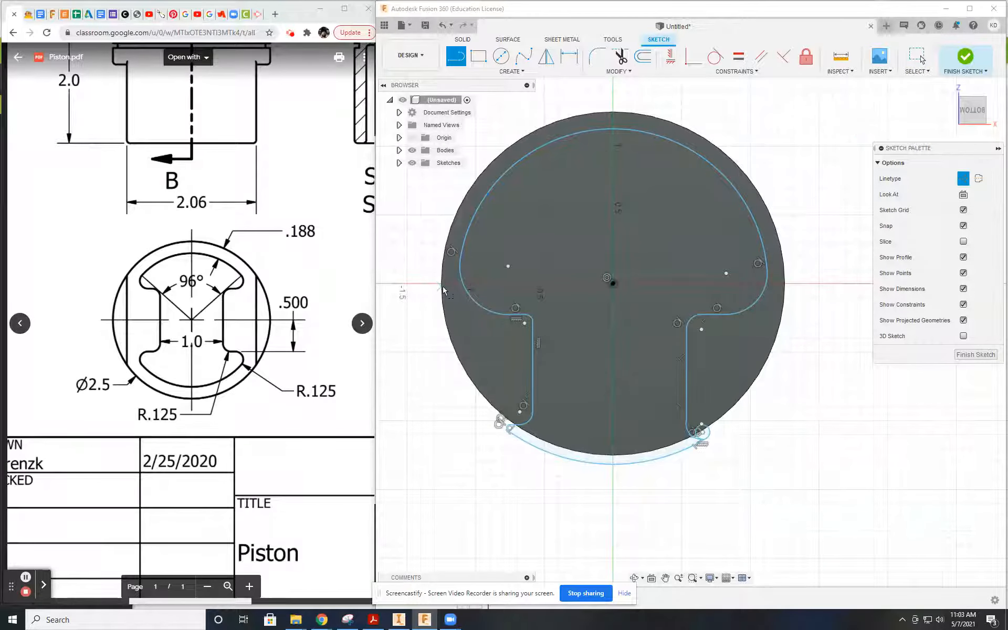
left_click(612, 284)
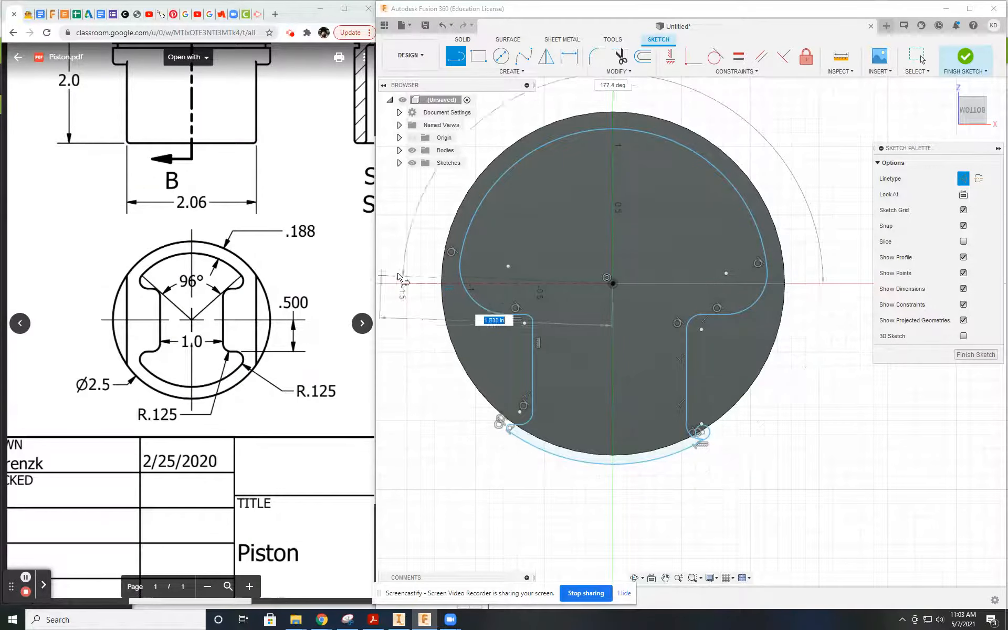
left_click(442, 284)
left_click(612, 284)
left_click(784, 283)
left_click(613, 283)
left_click(612, 111)
left_click(612, 284)
left_click(613, 455)
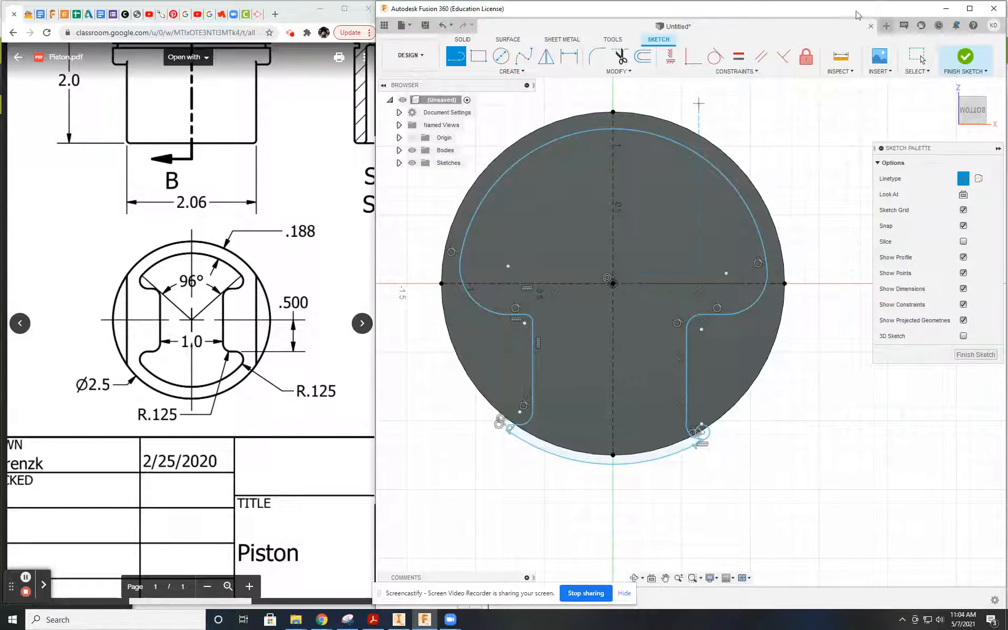
Dimension the angle between the large upper arc's two endpoints about the origin as 96 degrees
left_click(735, 71)
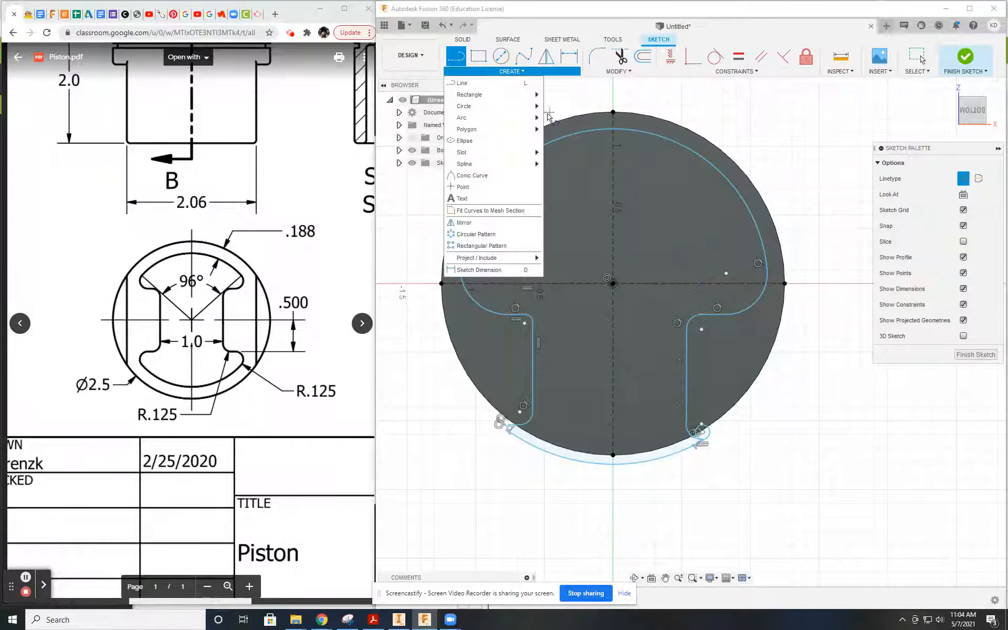
left_click(570, 60)
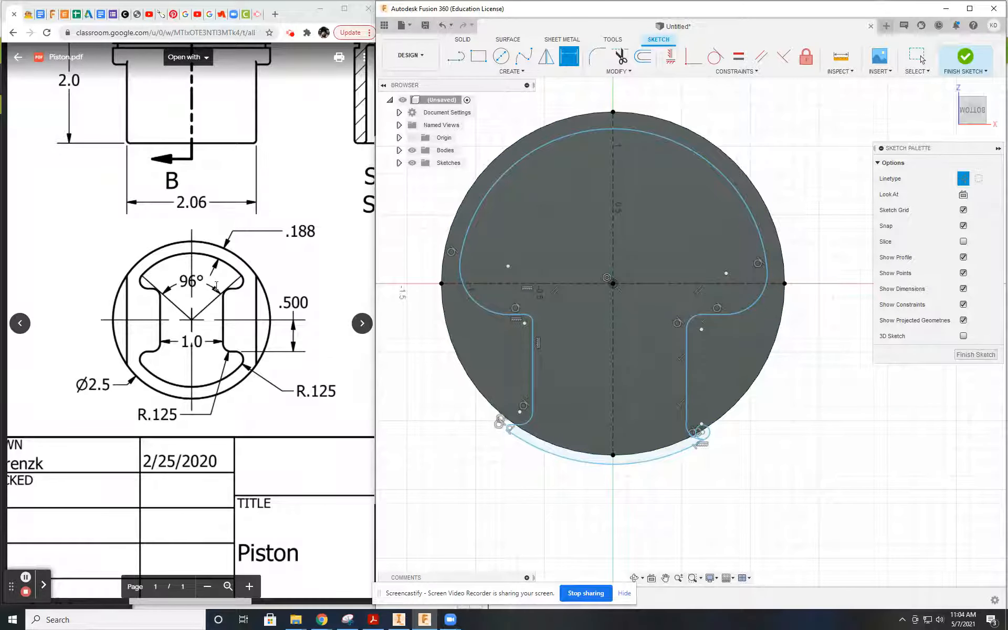
left_click(460, 258)
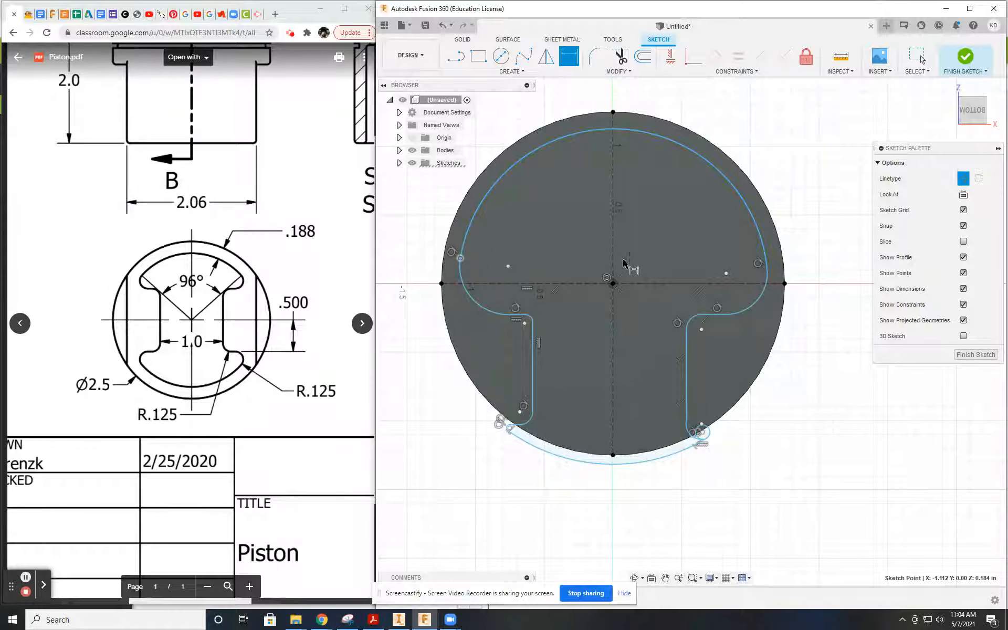
left_click(613, 283)
left_click(766, 269)
left_click(593, 183)
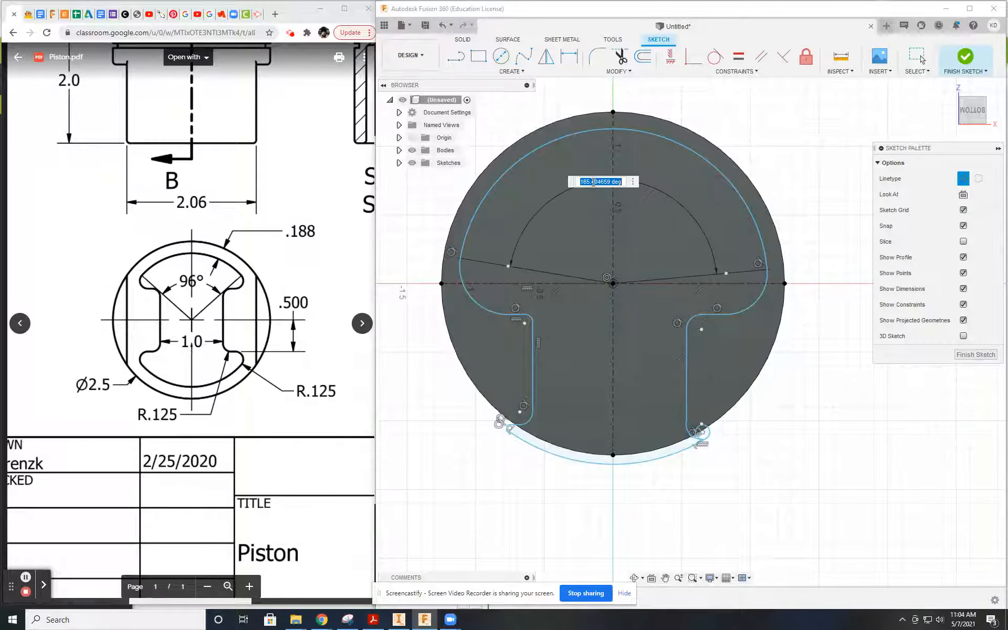
type("96")
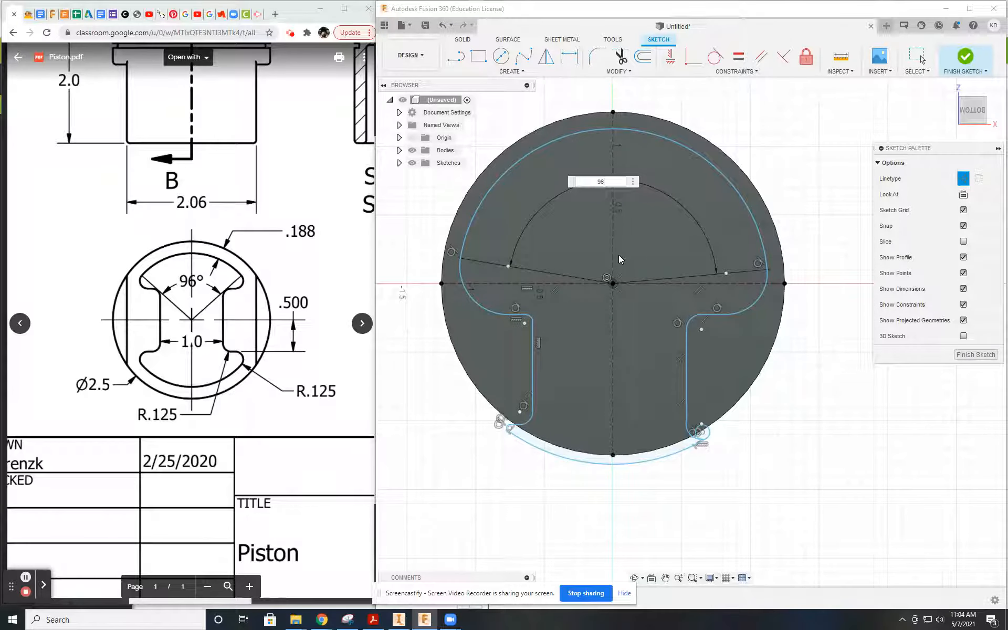
key("Return")
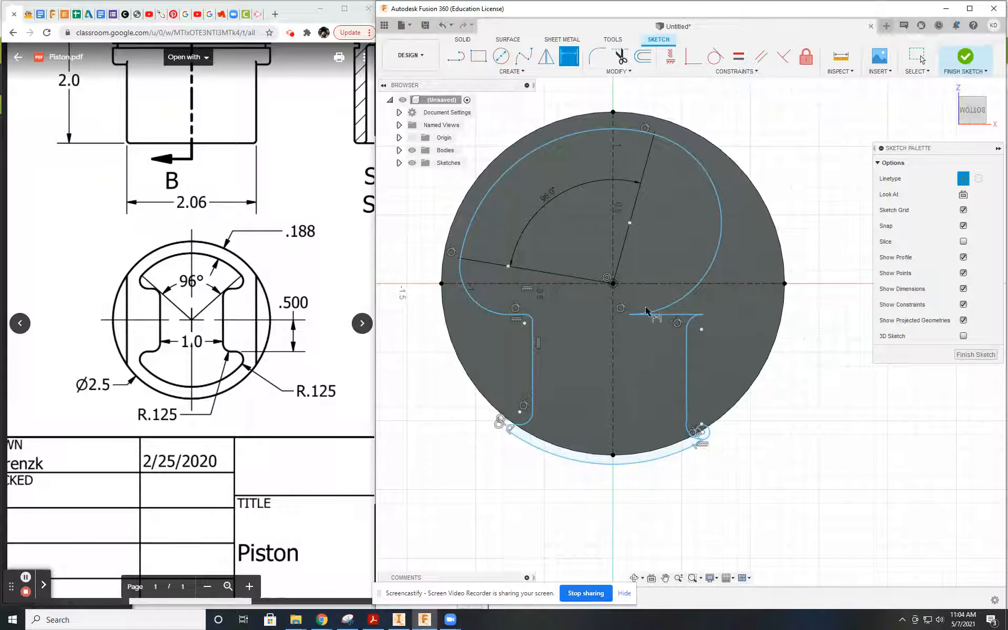
key("Escape")
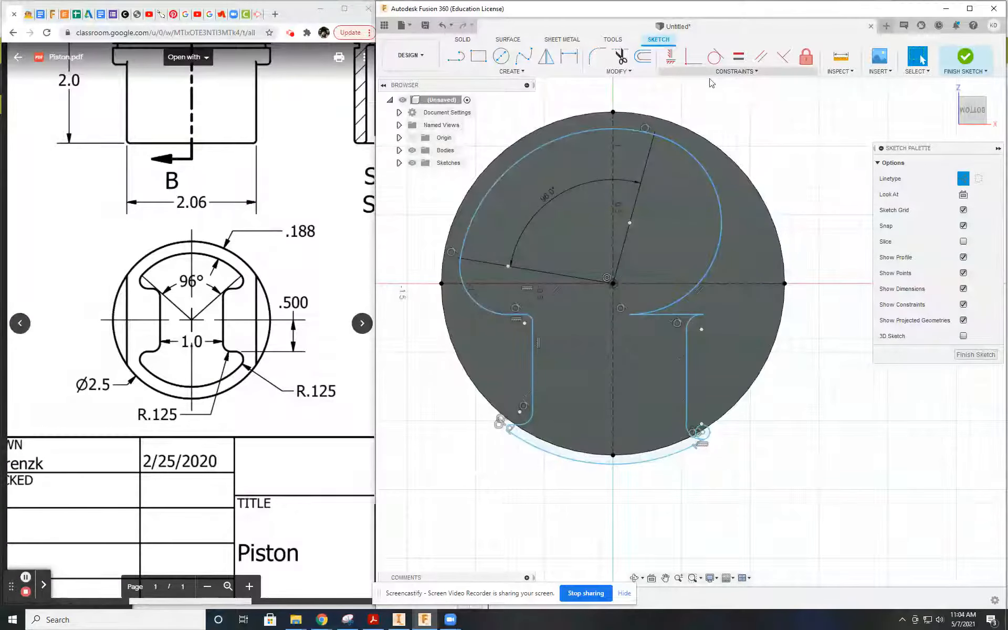
Constrain the large upper arc's two endpoints symmetric about the vertical construction line
left_click(750, 72)
left_click(682, 198)
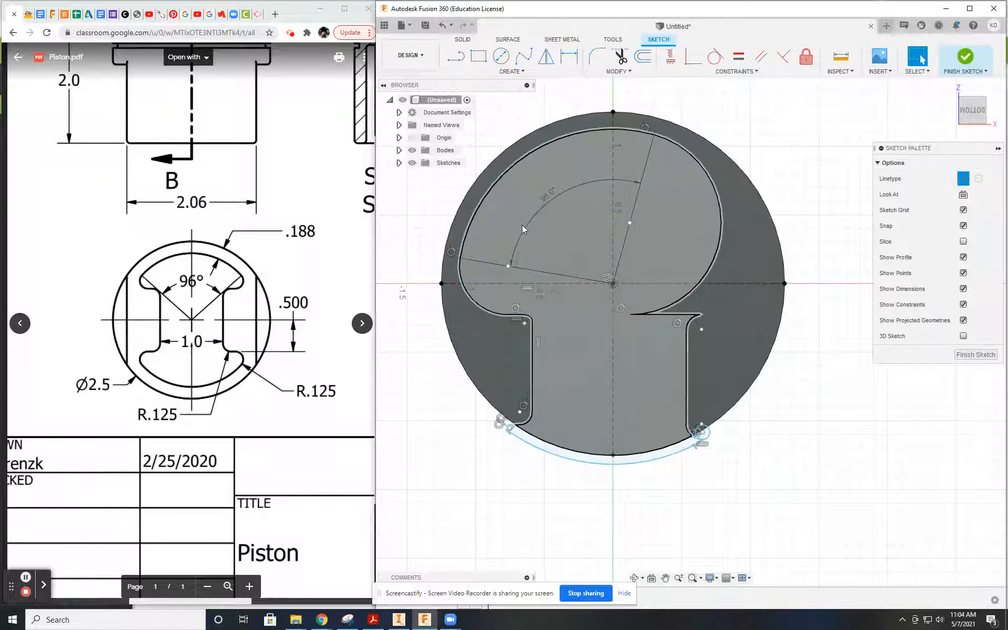
left_click(734, 72)
left_click(683, 198)
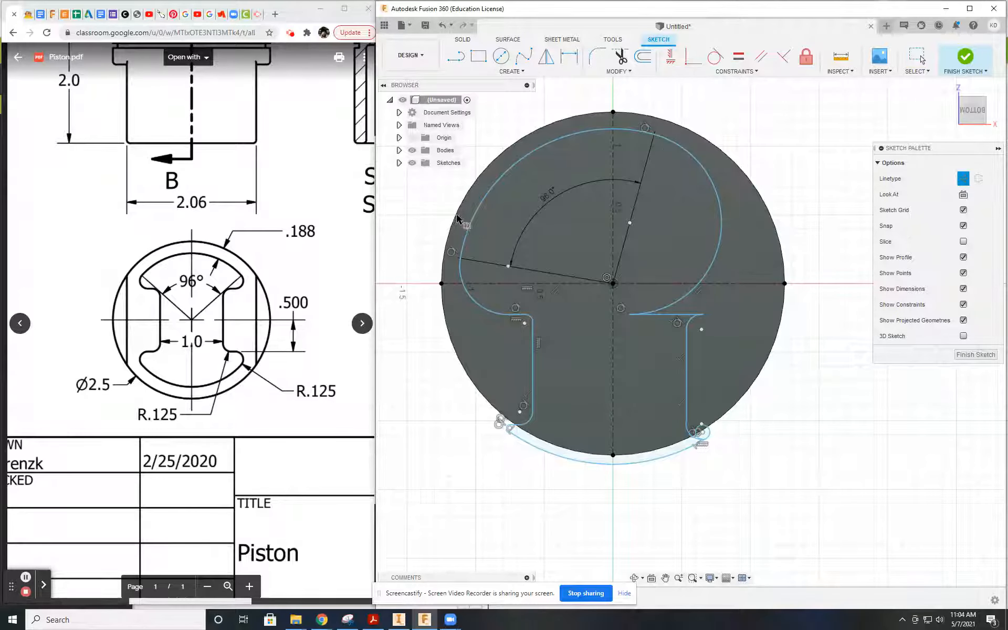
left_click(459, 261)
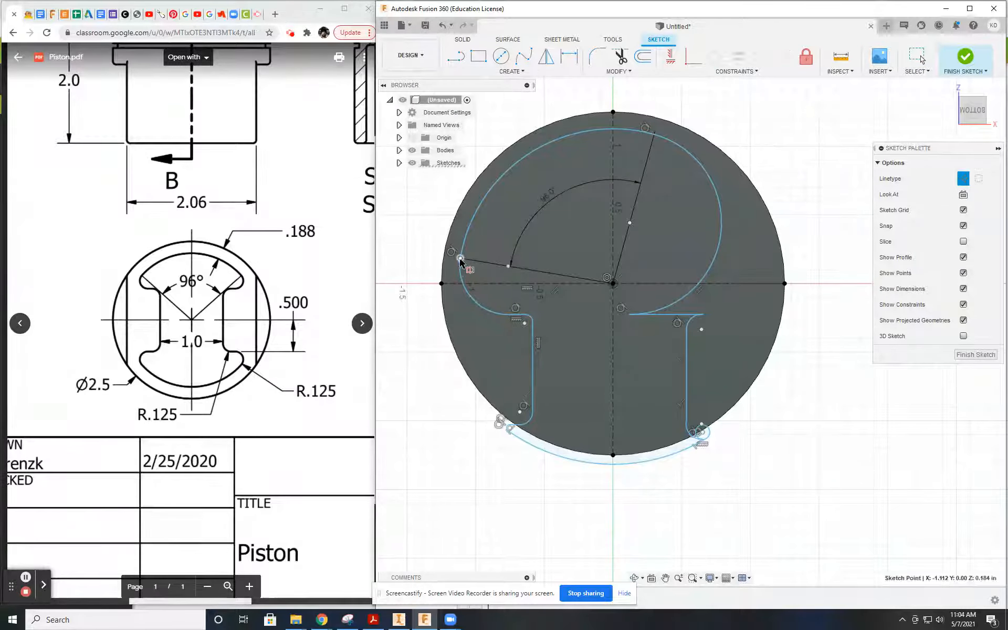
left_click(655, 136)
left_click(613, 156)
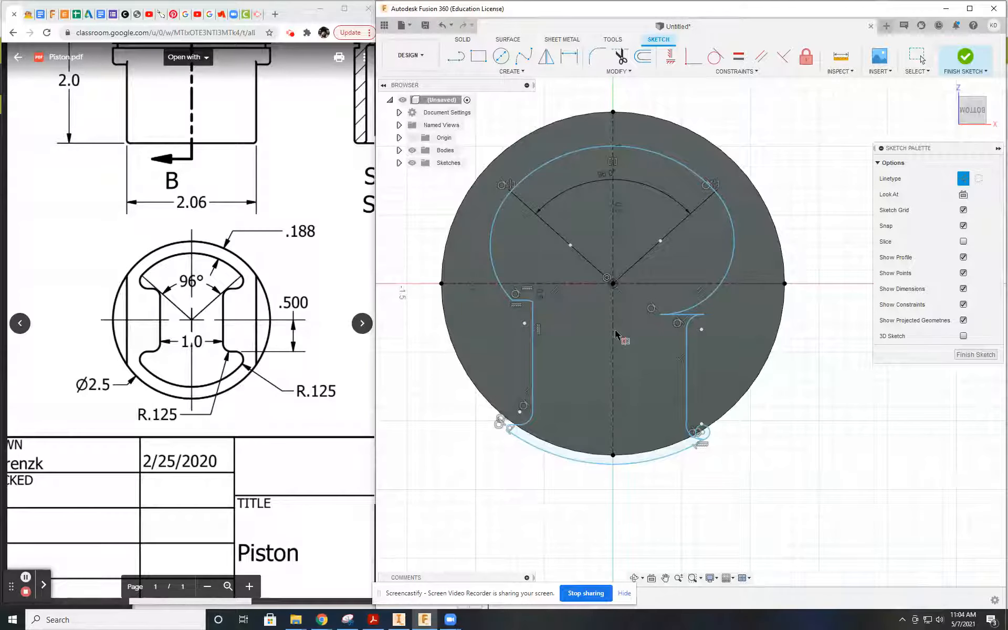
Constrain the endpoints of the left wall, and those of the right wall, symmetric about the horizontal construction lines
left_click(532, 303)
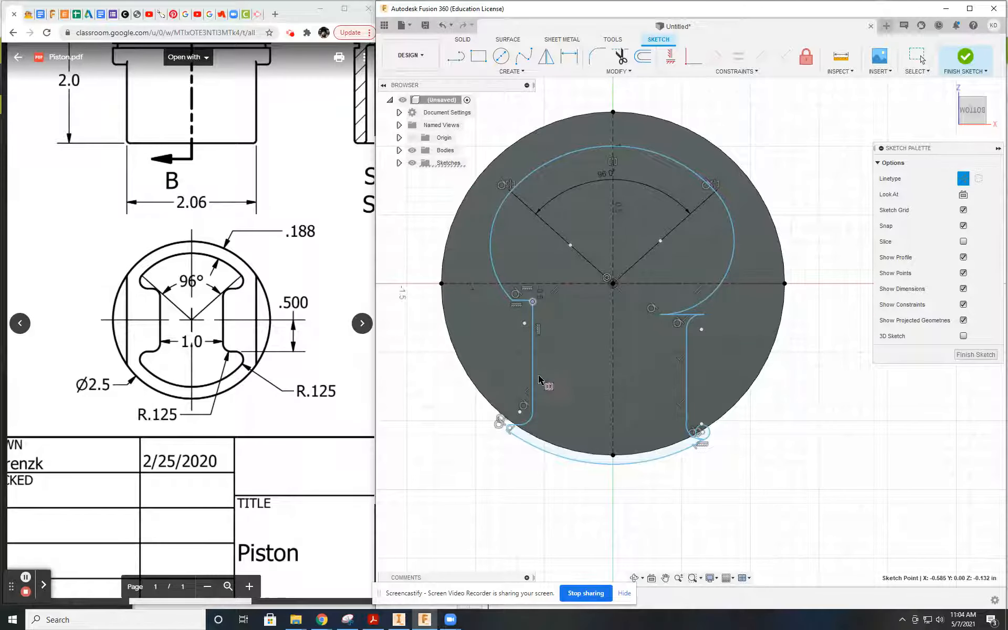
left_click(532, 412, "ctrl")
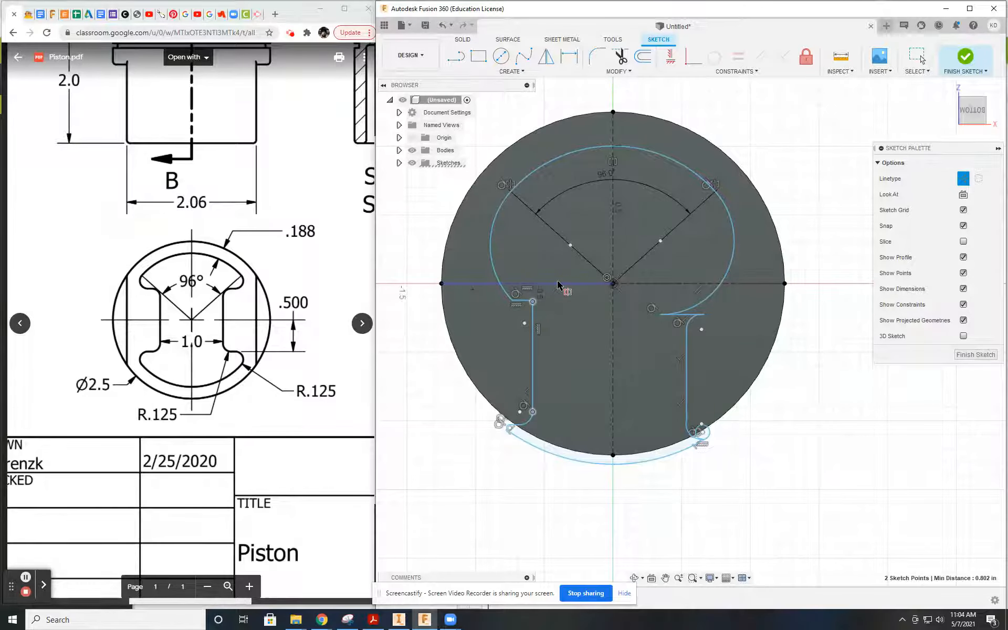
left_click(558, 284)
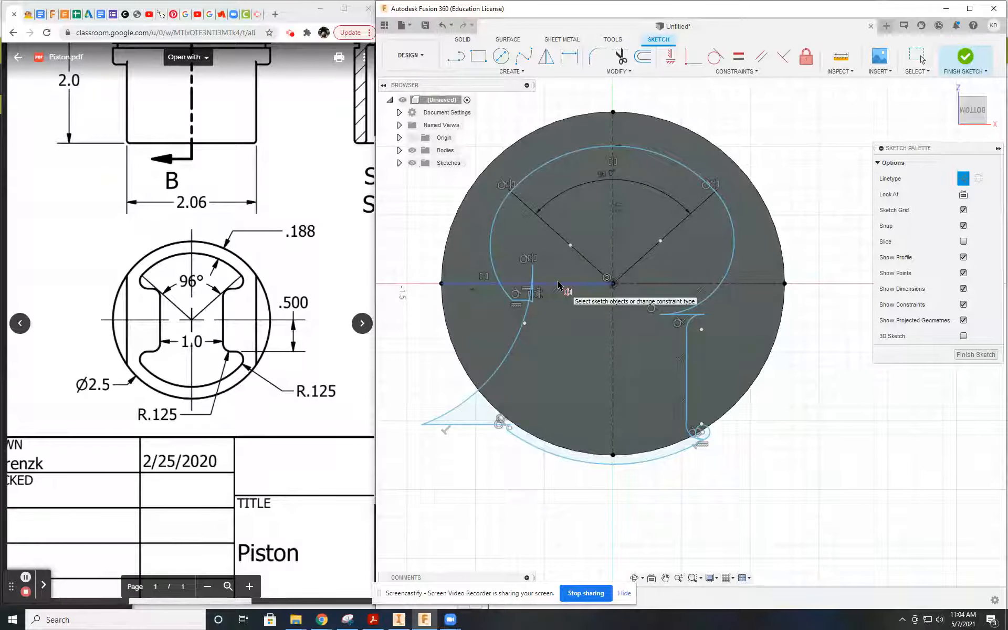
left_click(688, 329)
left_click(686, 420, "ctrl")
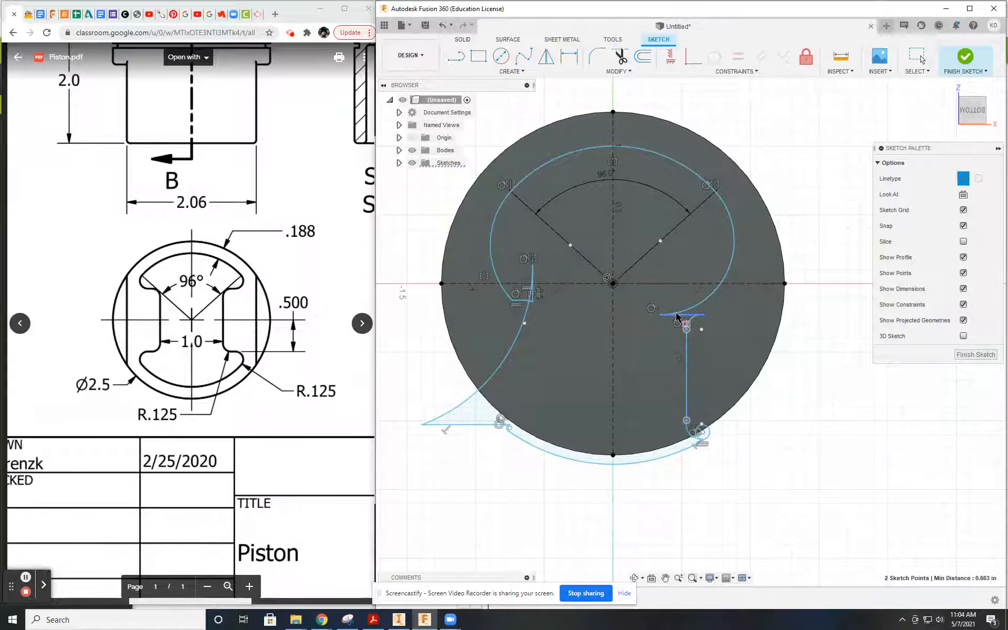
left_click(669, 284)
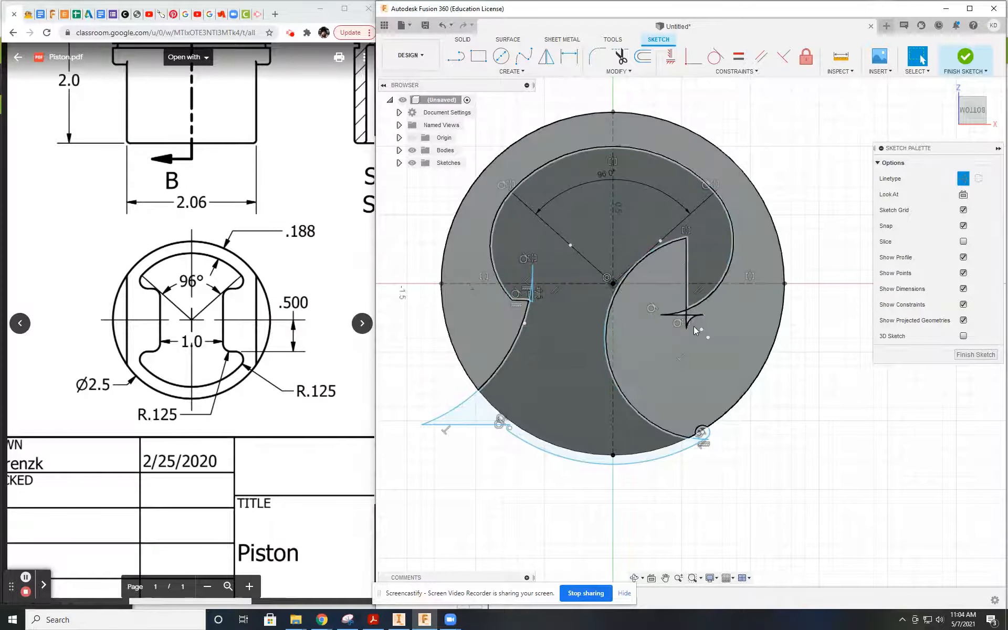
Reposition the distorted right and left corner points to untangle the profile, and bring the large upper arc to a radius of about 1.07 in
mouse_move(661, 313)
left_mouse_down()
mouse_move(729, 272)
mouse_move(738, 238)
left_mouse_up()
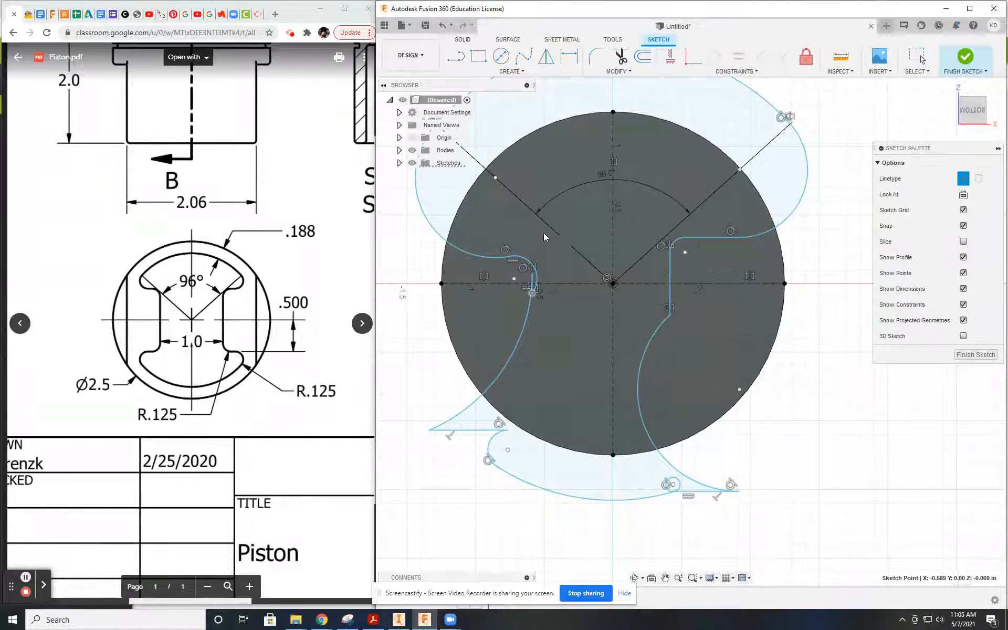
mouse_move(532, 291)
left_mouse_down()
mouse_move(546, 224)
mouse_move(518, 336)
mouse_move(530, 371)
left_mouse_up()
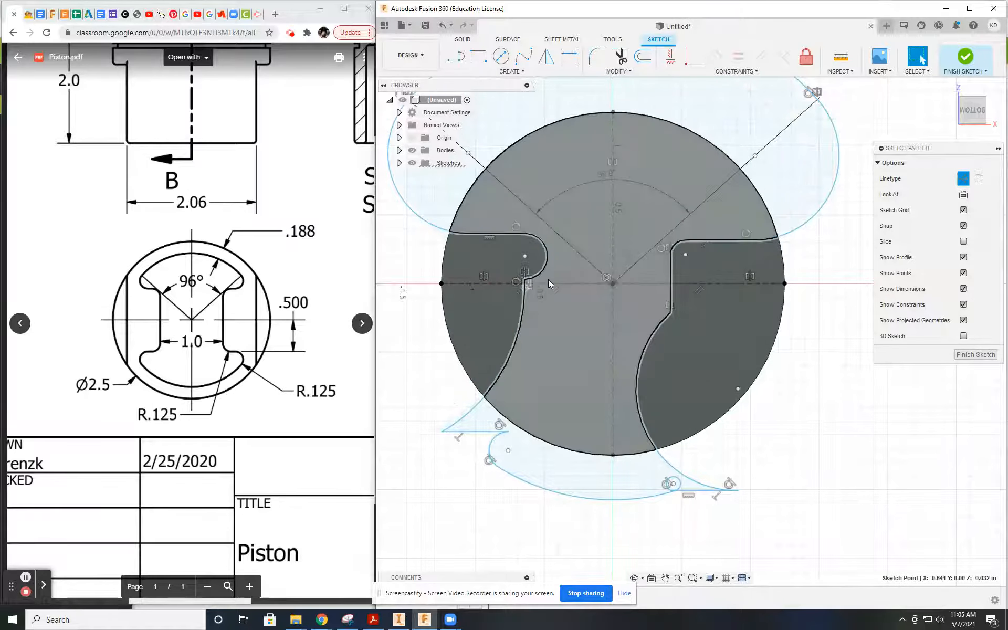
scroll(505, 233, "down", 3)
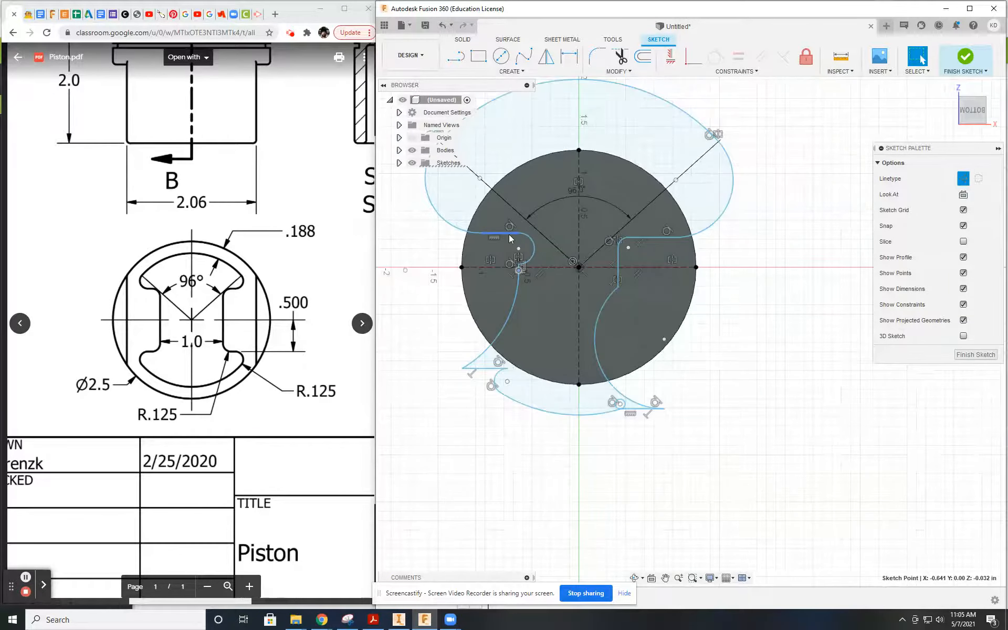
left_click_drag(568, 200, 584, 259)
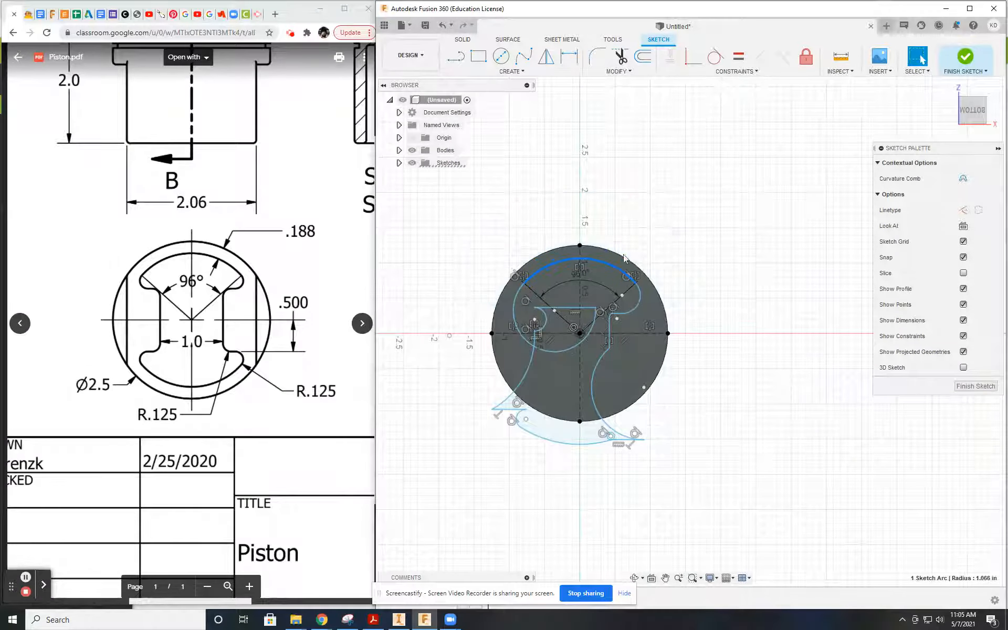
scroll(577, 284, "up", 5)
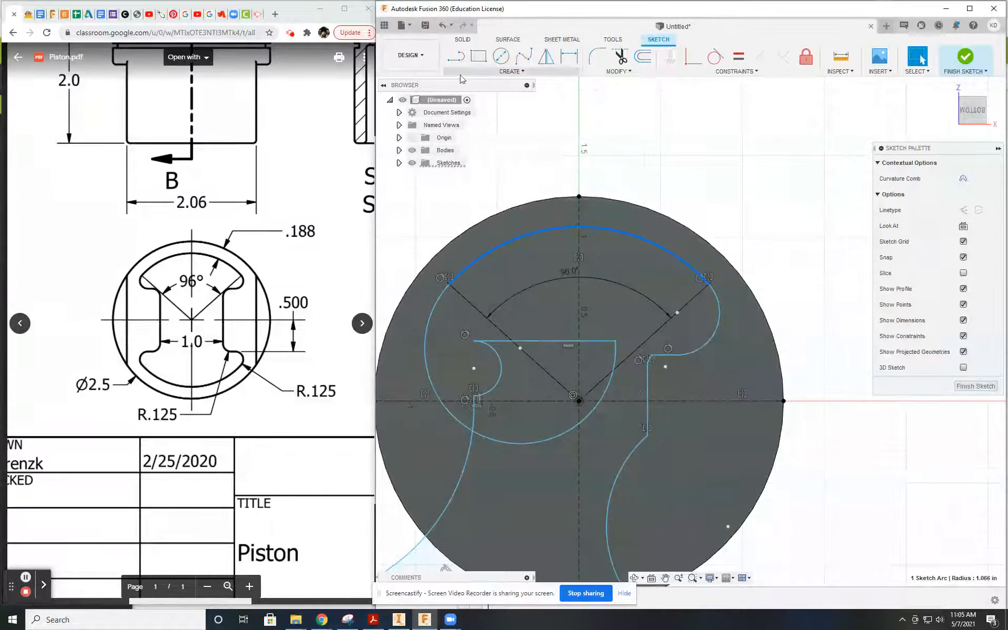
Place a sketch point at the top of the large upper arc and dimension it 0.188 in from the cylinder's edge
left_click(512, 71)
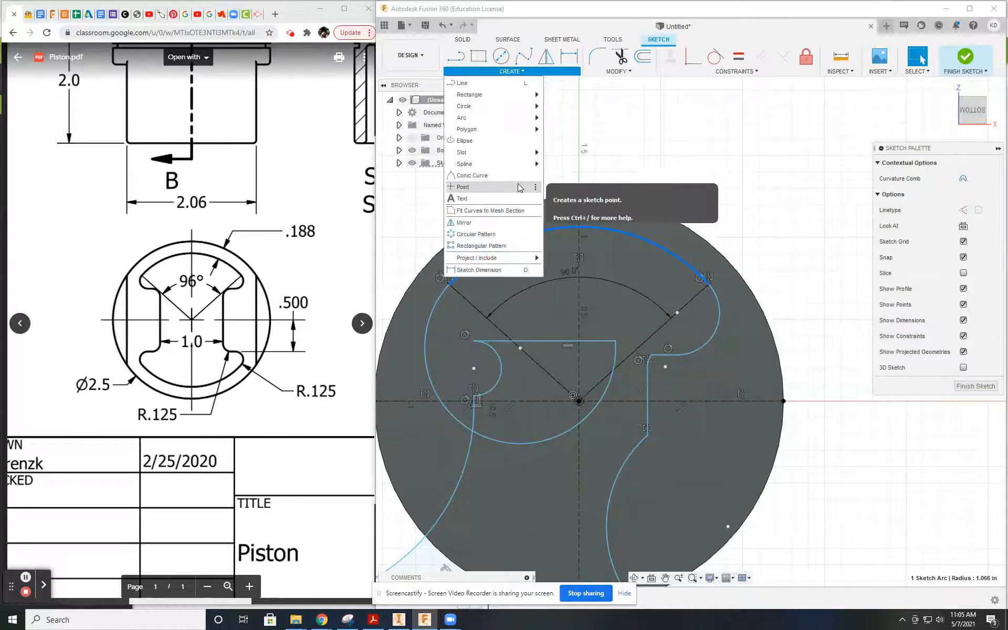
left_click(518, 188)
left_click(580, 228)
left_click(569, 56)
left_click(579, 197)
left_click(579, 227)
left_click(793, 223)
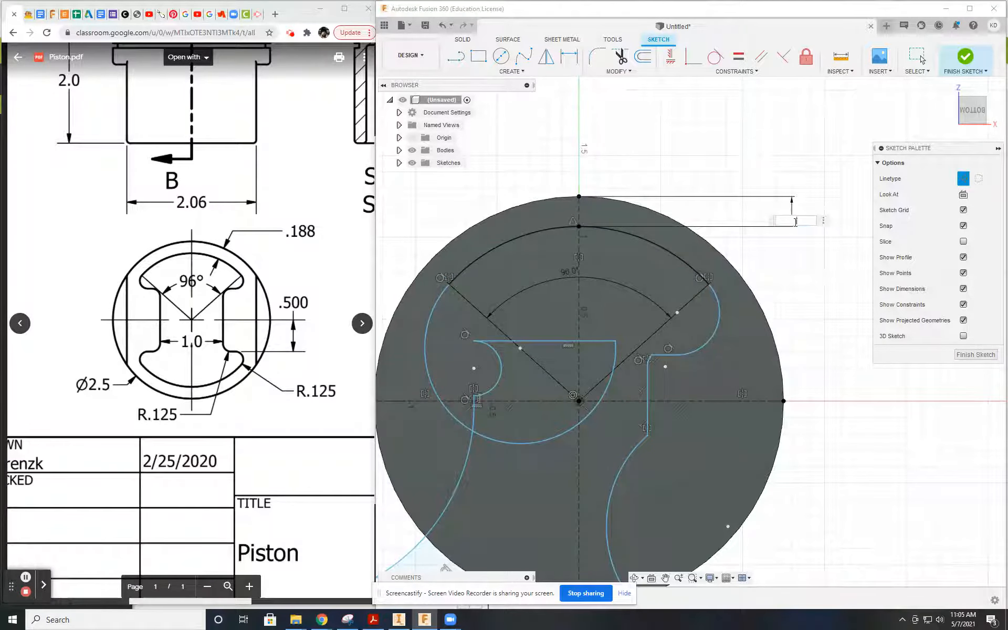
type(".188")
key("Return")
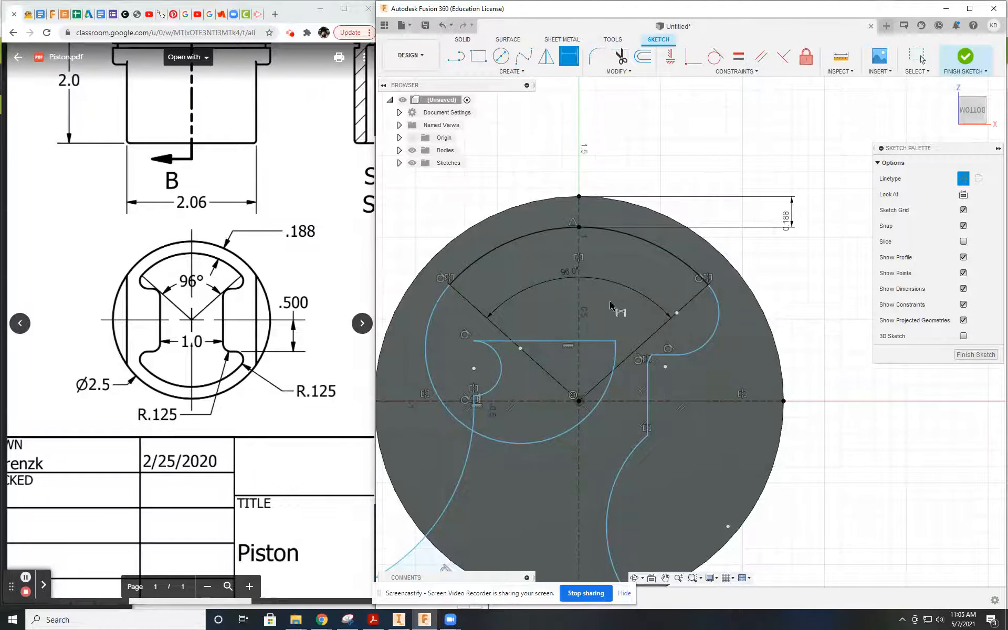
scroll(501, 313, "up", 1)
key("Escape")
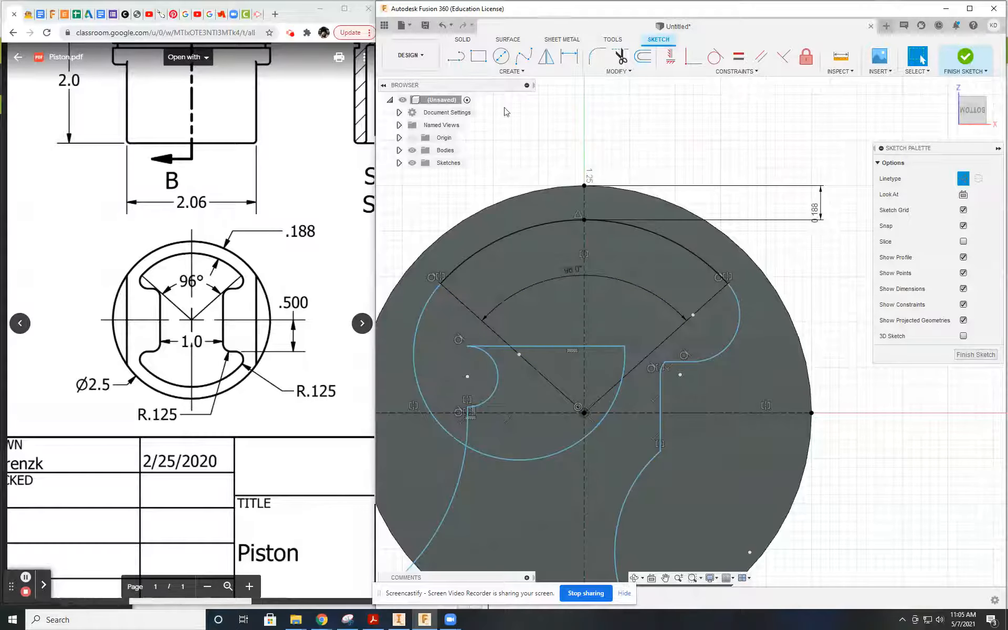
Dimension the upper-left corner arc of the cavity profile with a radius of 0.125 in
scroll(444, 381, "up", 1)
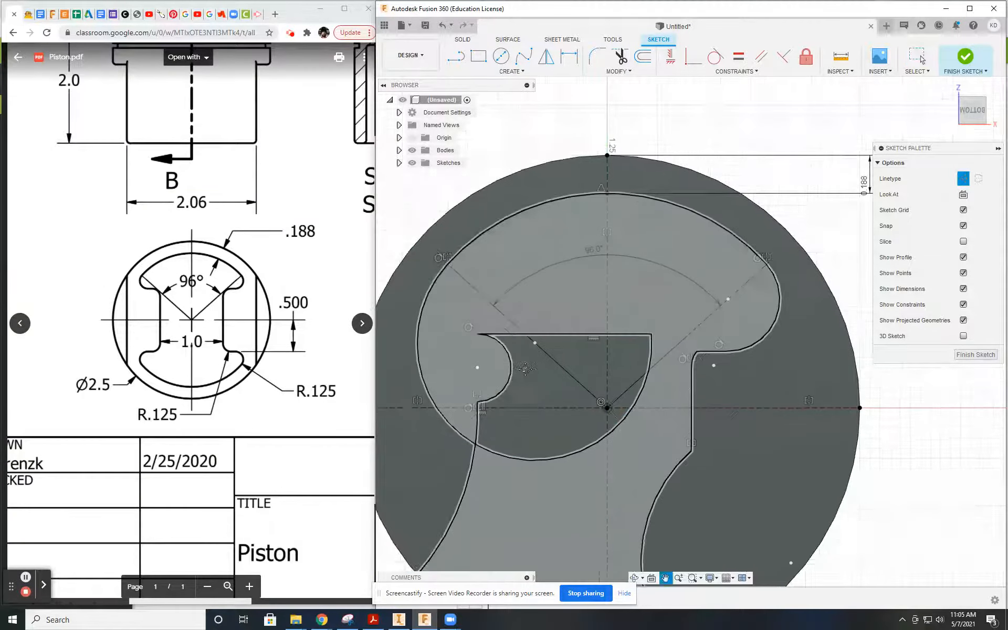
middle_click_drag(445, 382, 649, 319)
left_click(568, 55)
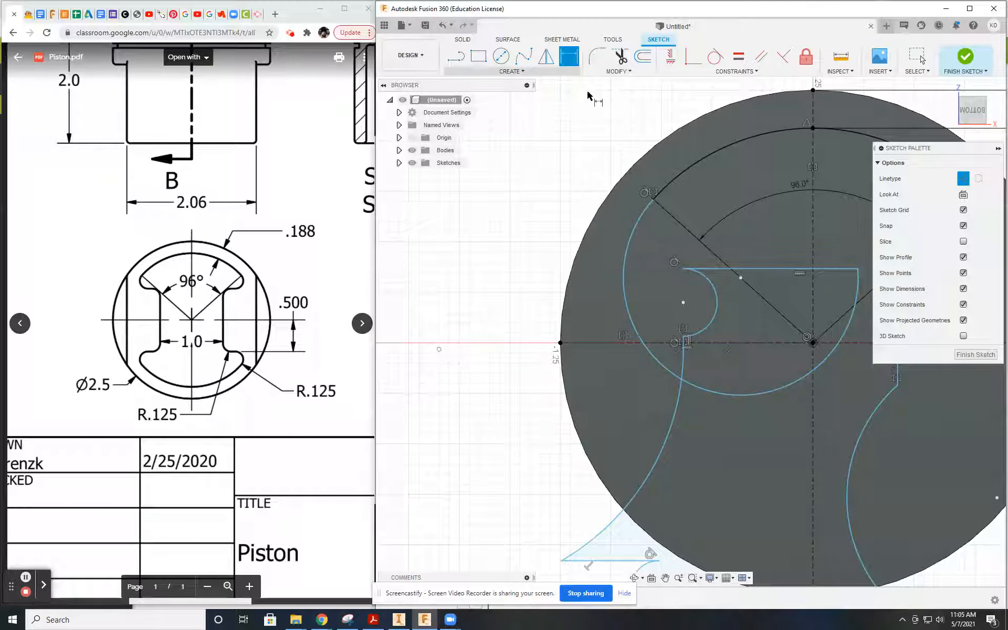
left_click(633, 241)
left_click(496, 253)
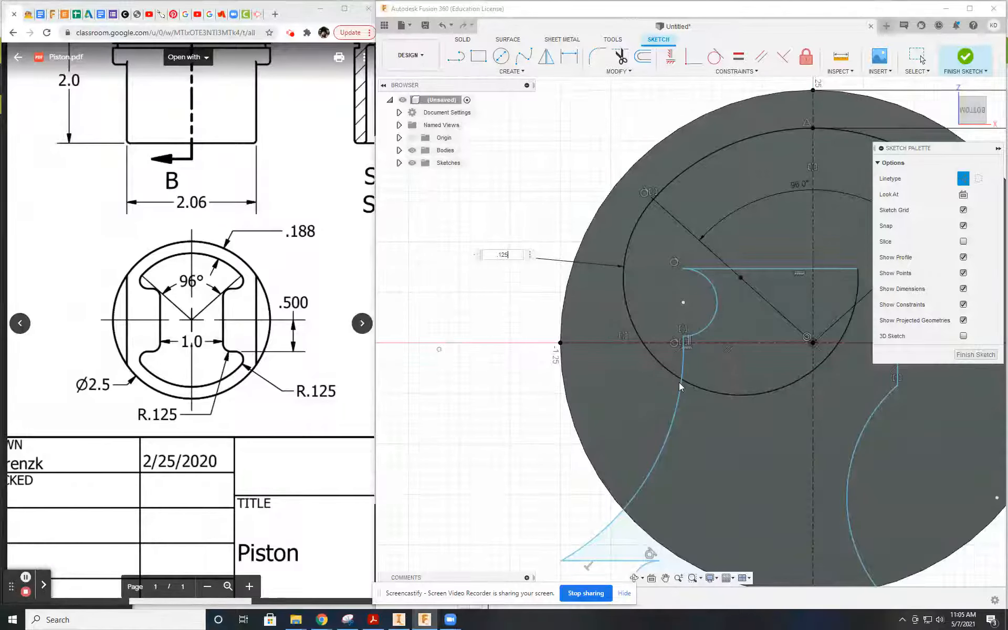
key("Return")
Dimension the arc between the short upper-left horizontal line and the left wall with a radius of 0.125 in
middle_click_drag(666, 256, 626, 257)
scroll(626, 257, "up", 5)
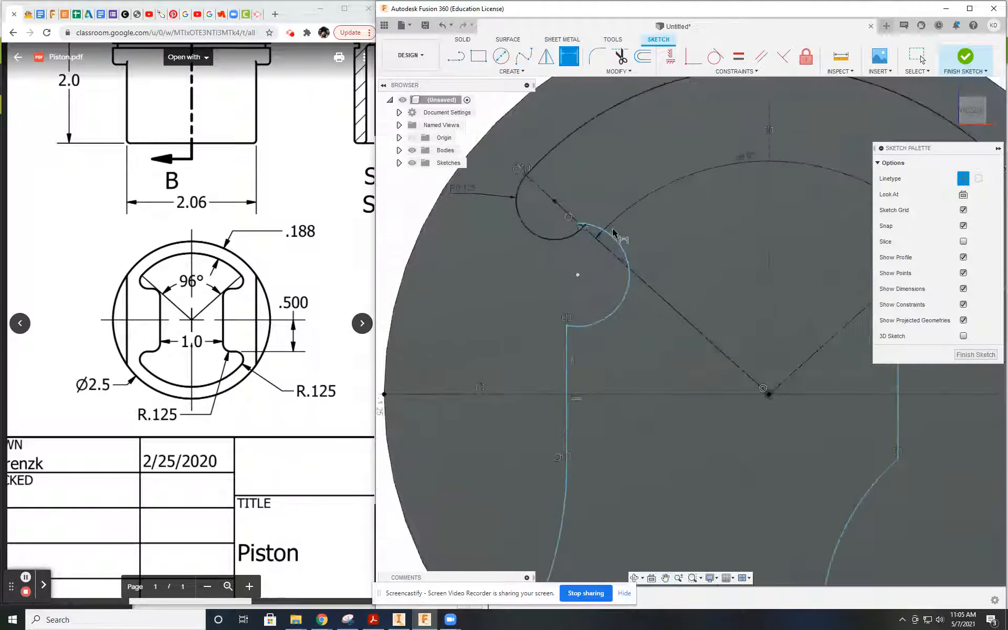
key("d")
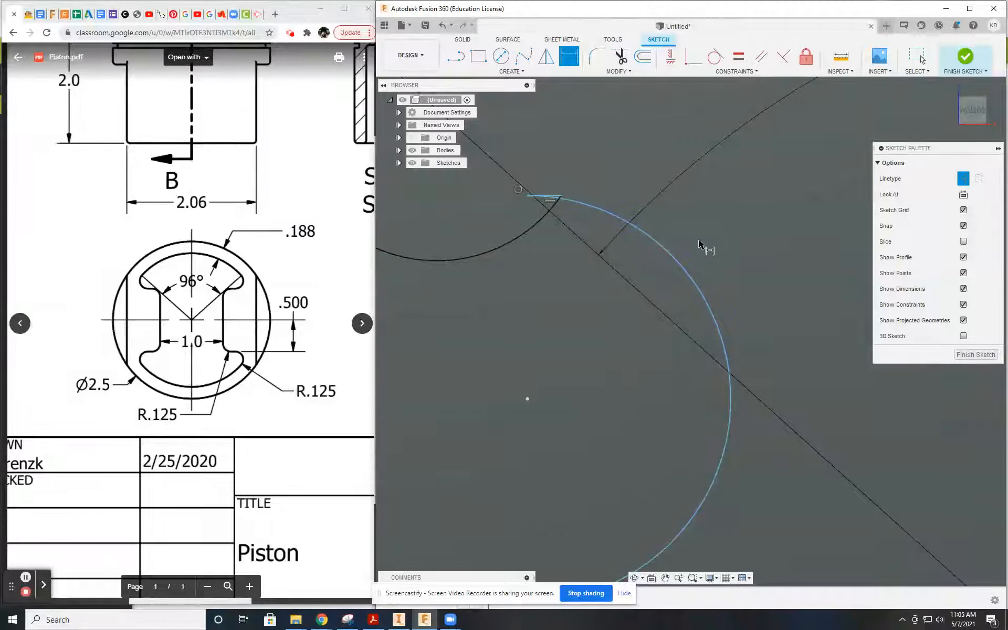
left_click(692, 274)
left_click(754, 206)
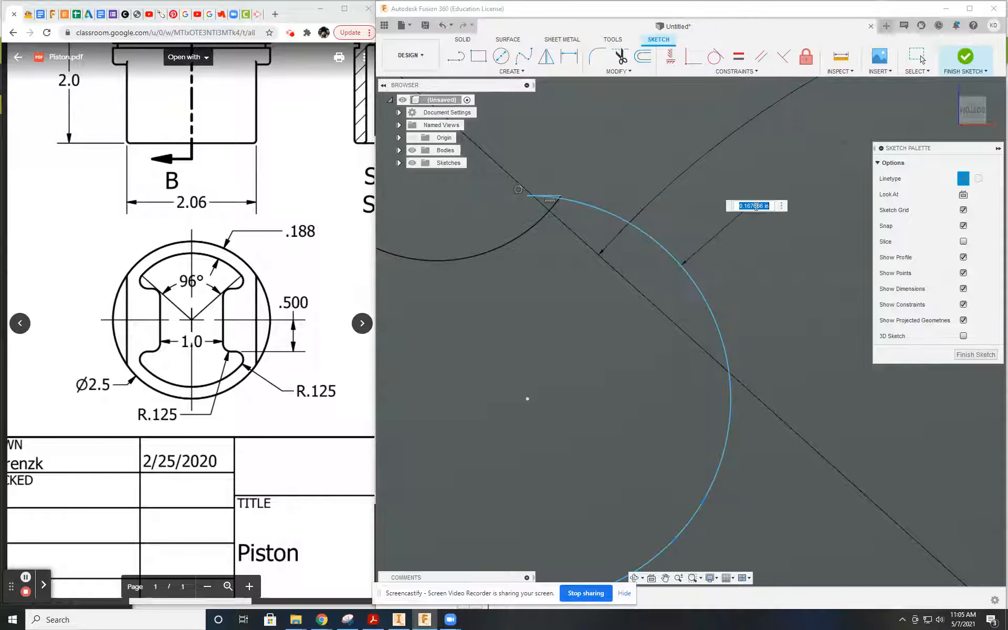
type(".125")
key("Return")
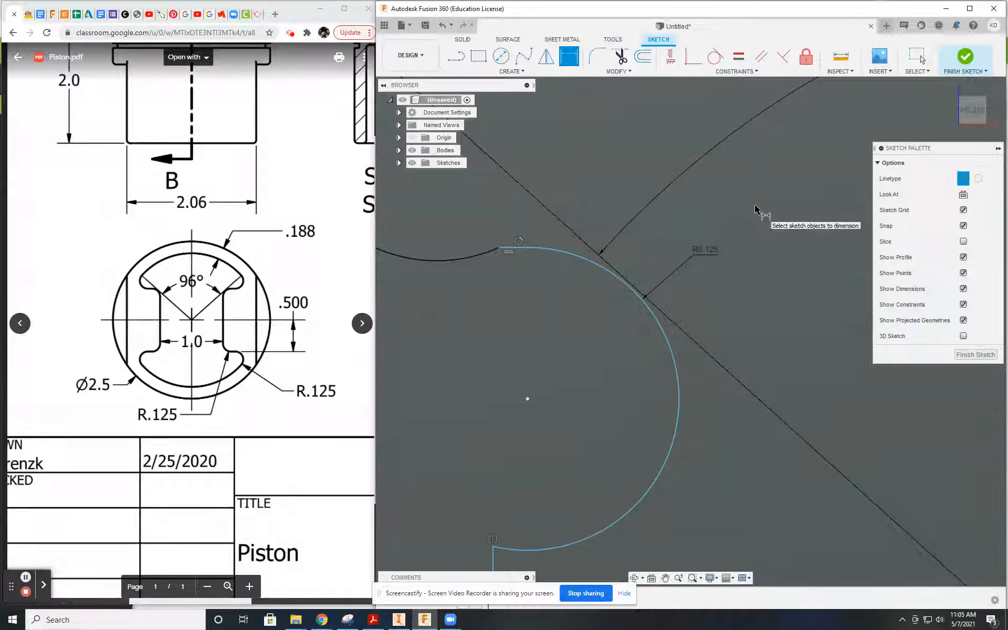
key("Escape")
Constrain the upper-left corner arc tangent to the short horizontal line below it
scroll(455, 260, "down", 3)
middle_click_drag(458, 265, 597, 360)
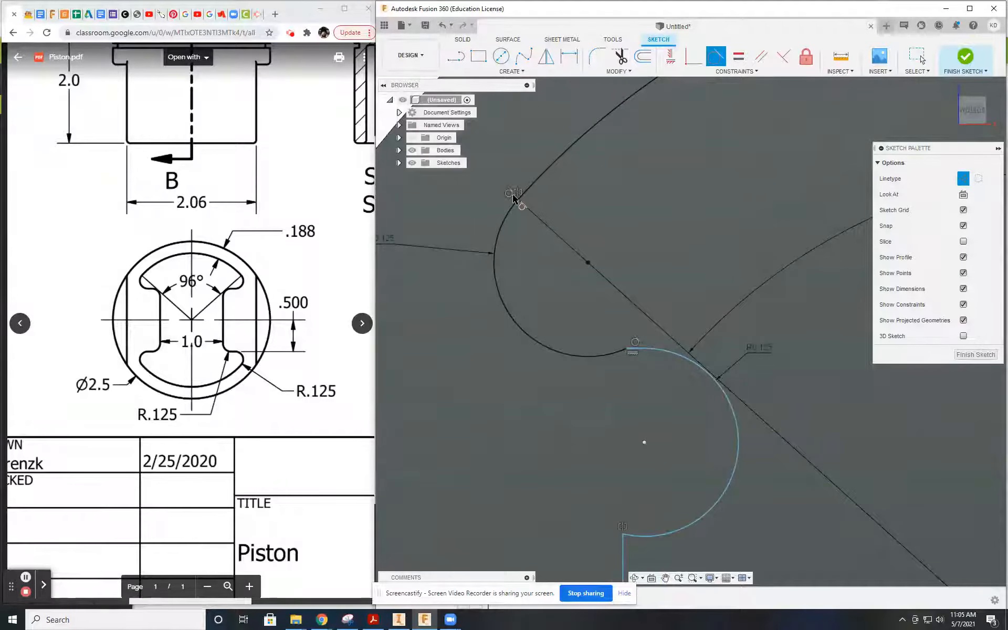
left_click(627, 353)
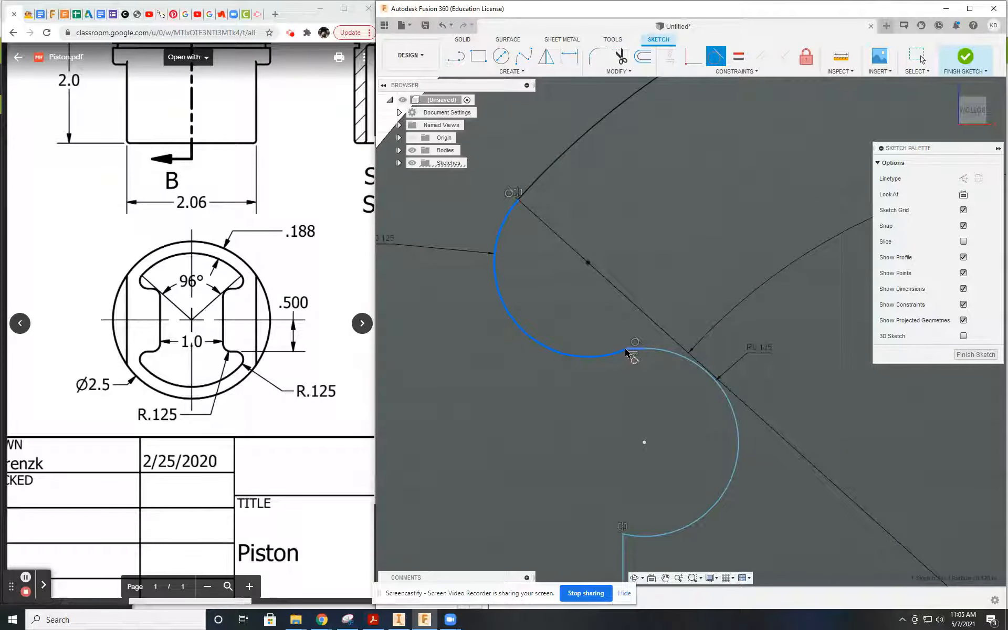
left_click(635, 351)
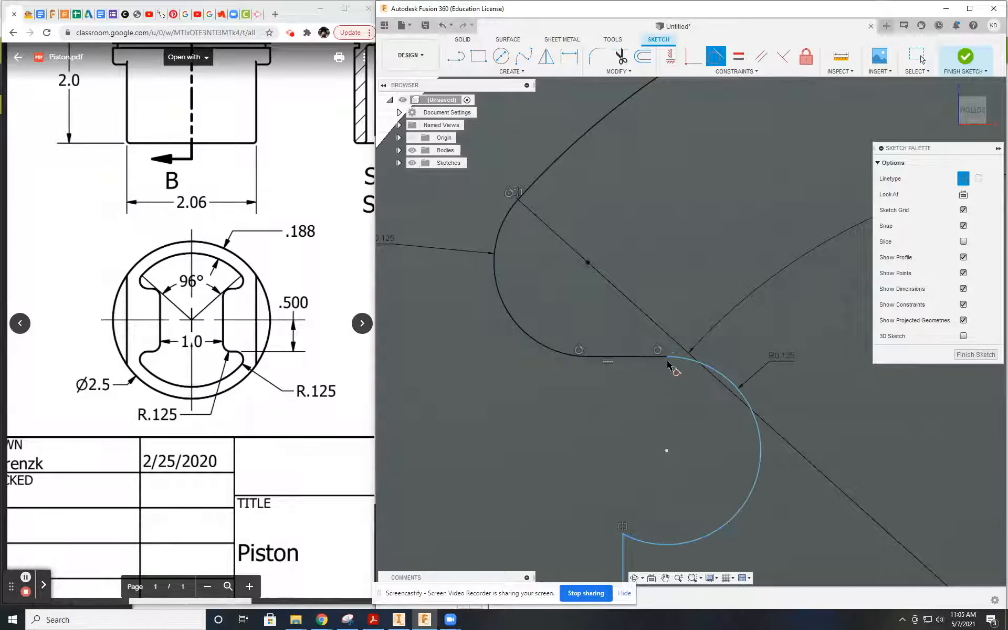
Move the left wall inward and constrain the 0.125 in arc above it tangent to both the short horizontal line and the wall
left_click(663, 358)
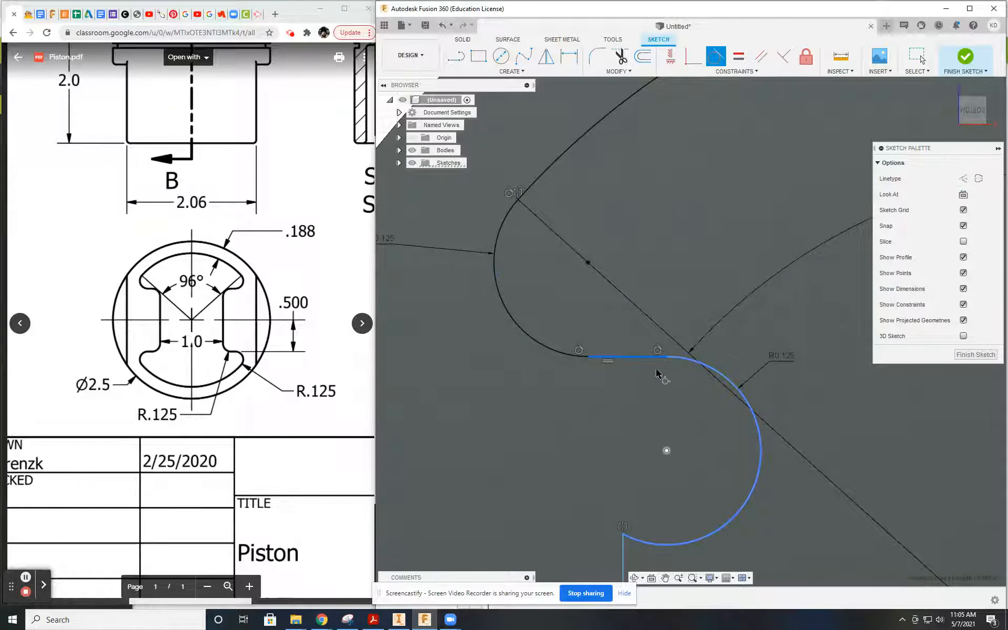
left_click(677, 361)
scroll(636, 469, "up", 3)
mouse_move(657, 486)
middle_mouse_down()
mouse_move(669, 469)
mouse_move(625, 380)
middle_mouse_up()
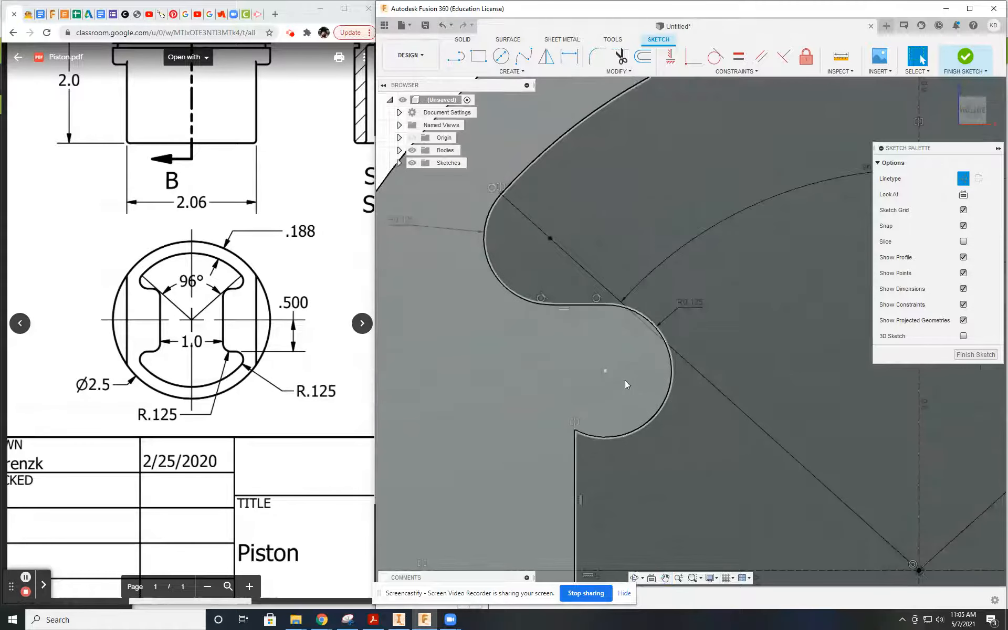
mouse_move(605, 371)
left_mouse_down()
mouse_move(561, 361)
mouse_move(607, 360)
mouse_move(601, 371)
left_mouse_up()
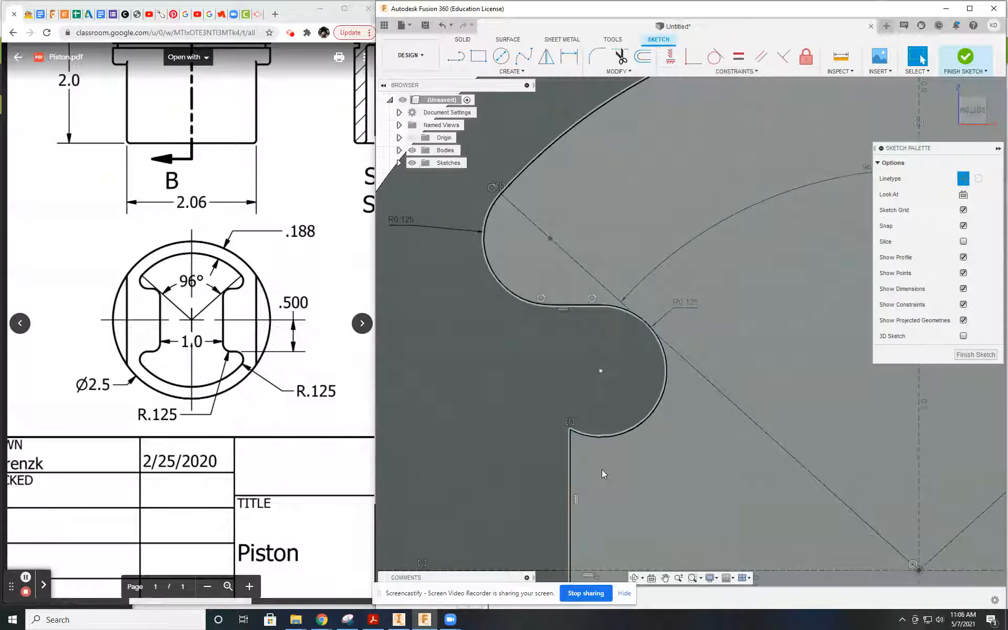
left_click_drag(569, 520, 694, 535)
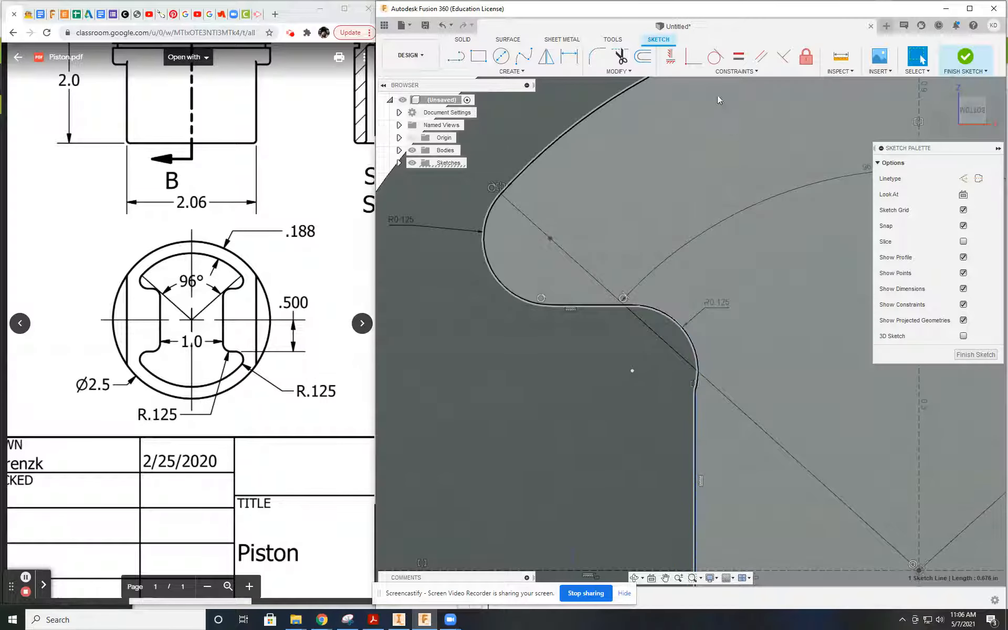
left_click(715, 56)
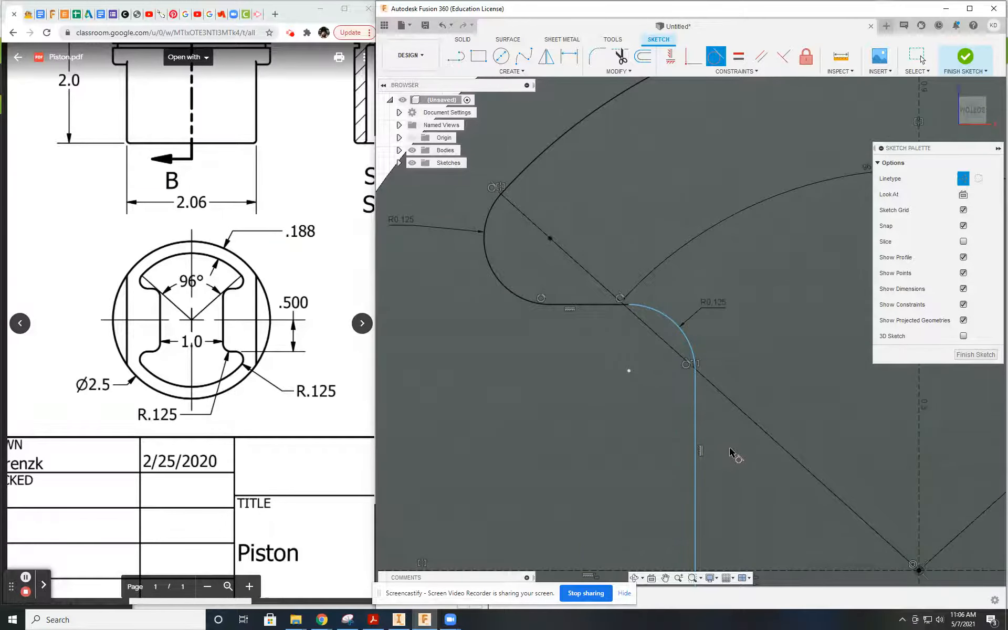
Constrain the short upper-right horizontal line tangent to the arc that leads into the right wall
scroll(734, 455, "down", 5)
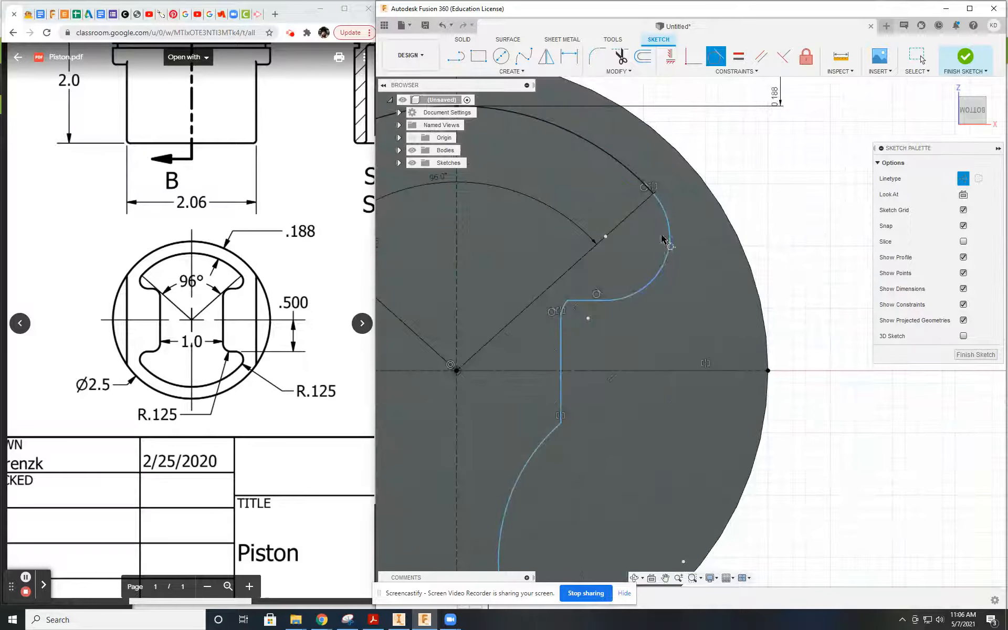
scroll(627, 291, "up", 3)
left_click(610, 307)
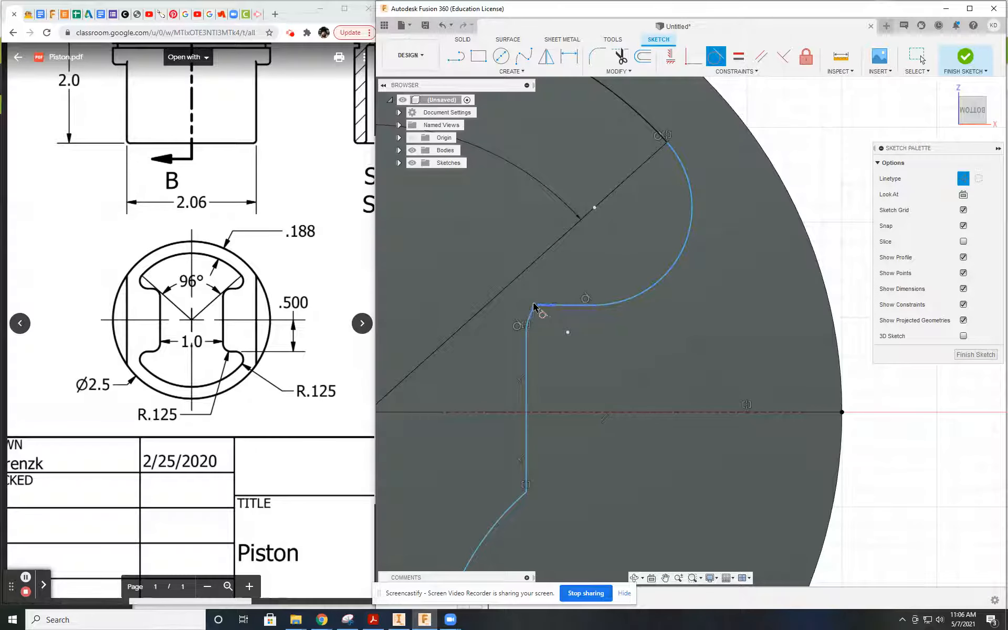
left_click(549, 313)
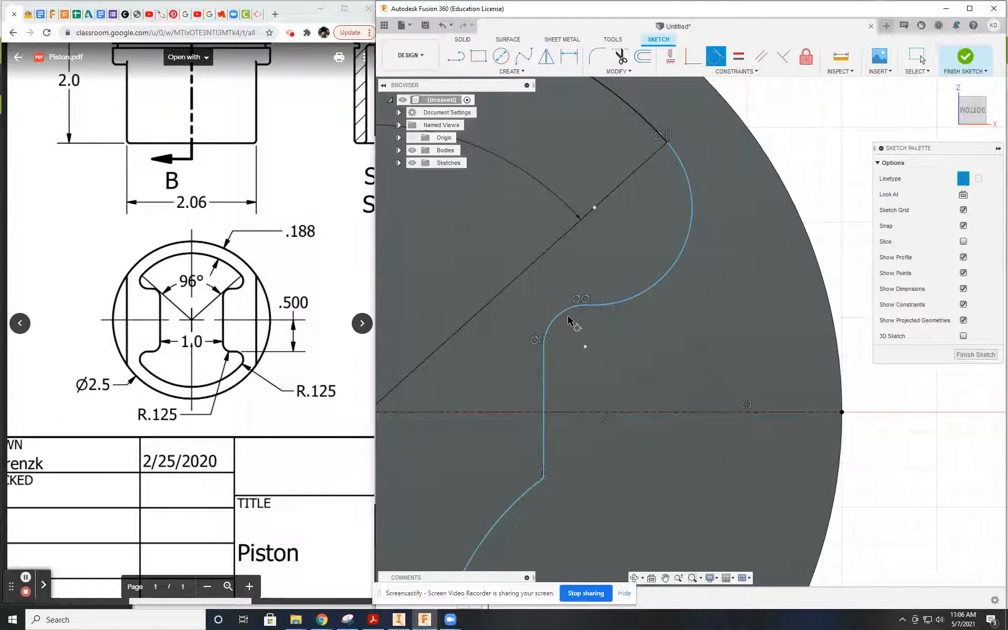
Make the two upper-right arcs equal in radius to the matching 0.125 in arcs on the upper left
key("F6")
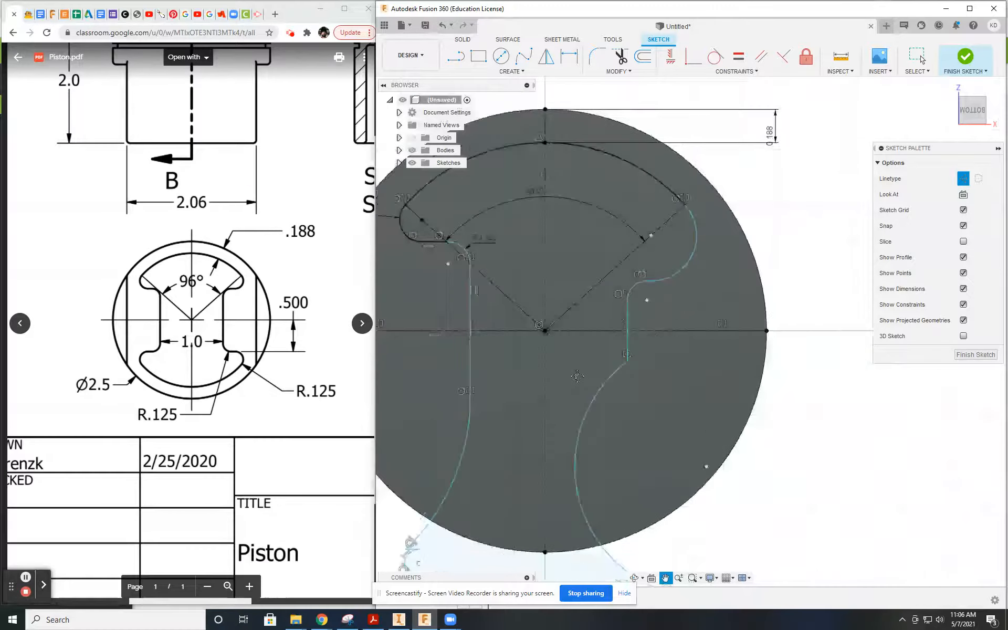
left_click(738, 56)
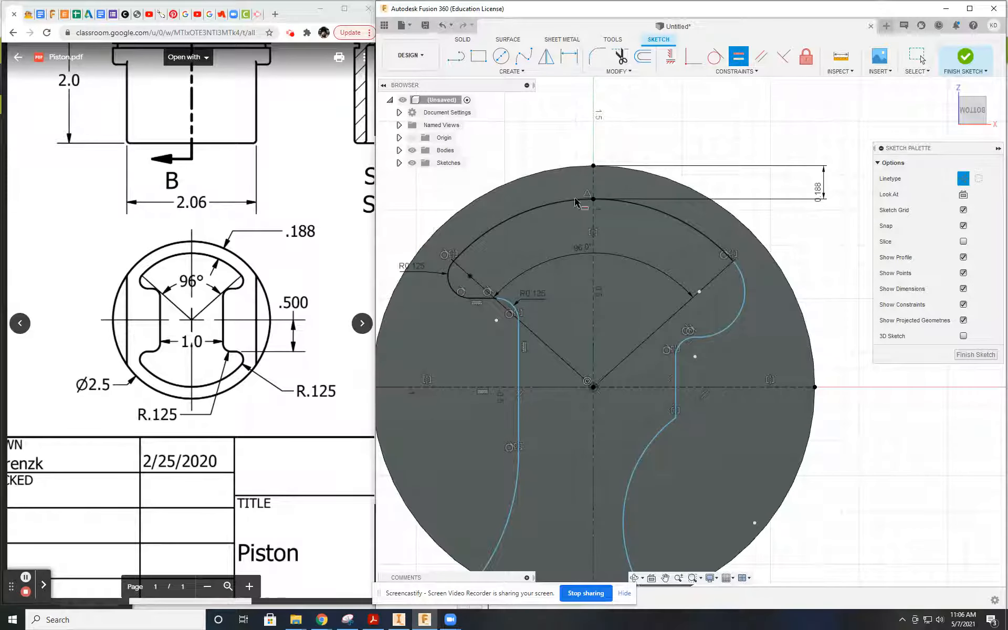
left_click(450, 289)
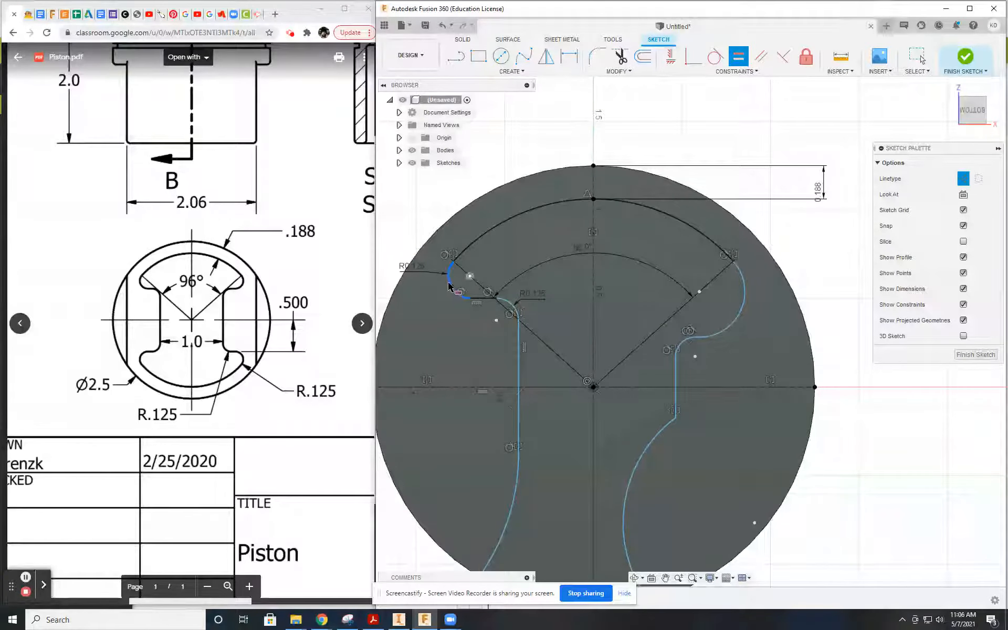
left_click(742, 290)
scroll(708, 302, "up", 1)
left_click(707, 306)
left_click(485, 305)
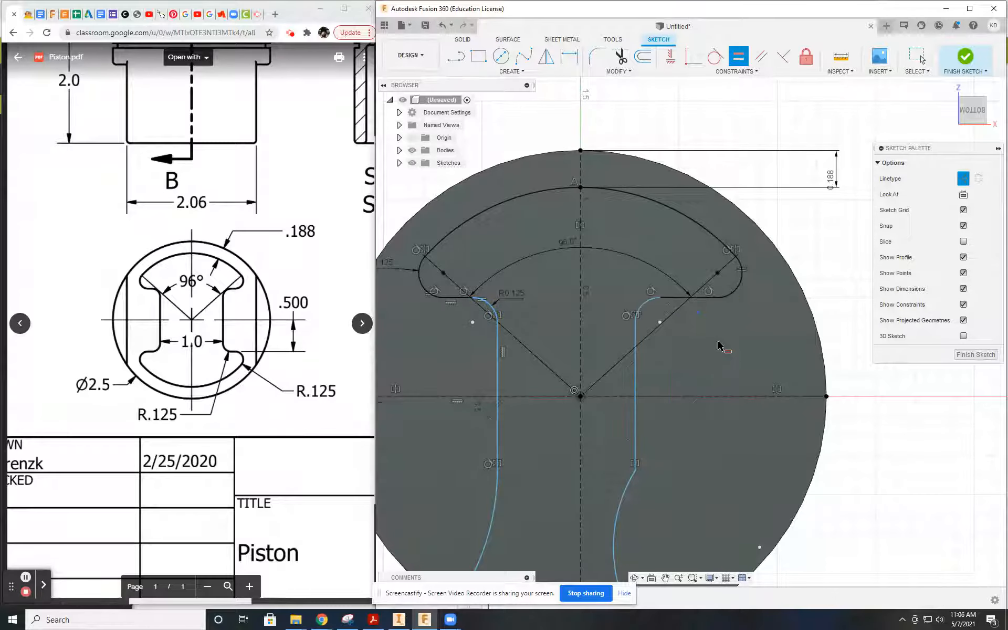
Move the cavity's right wall outward and constrain it tangent to the lower-right arc beneath it
key("Escape")
scroll(614, 315, "up", 1)
left_click_drag(640, 367, 691, 367)
scroll(655, 411, "up", 1)
scroll(655, 415, "down", 1)
middle_click_drag(652, 442, 643, 280)
left_click(715, 55)
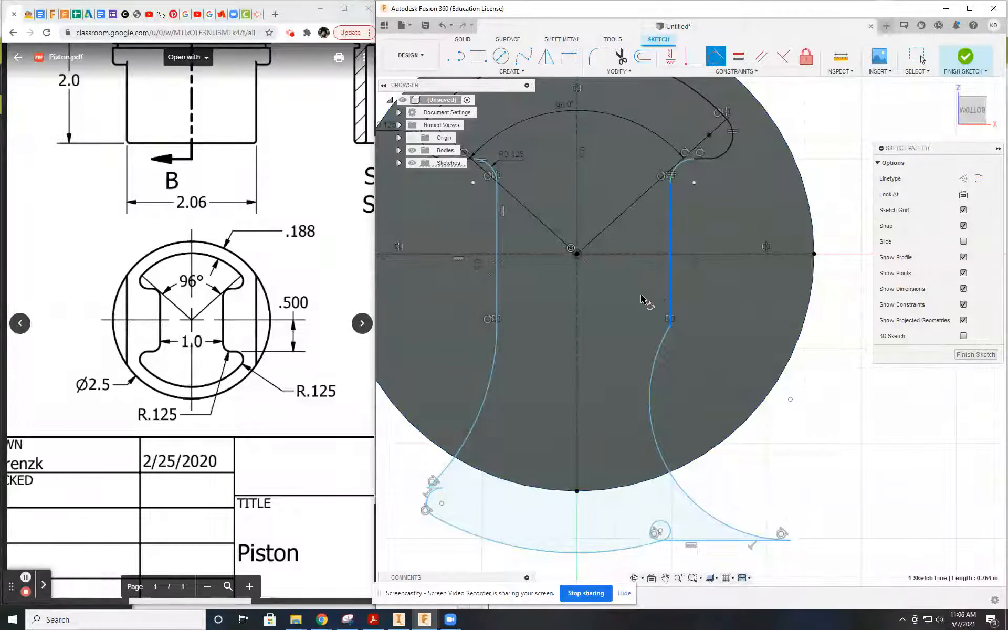
left_click(663, 340)
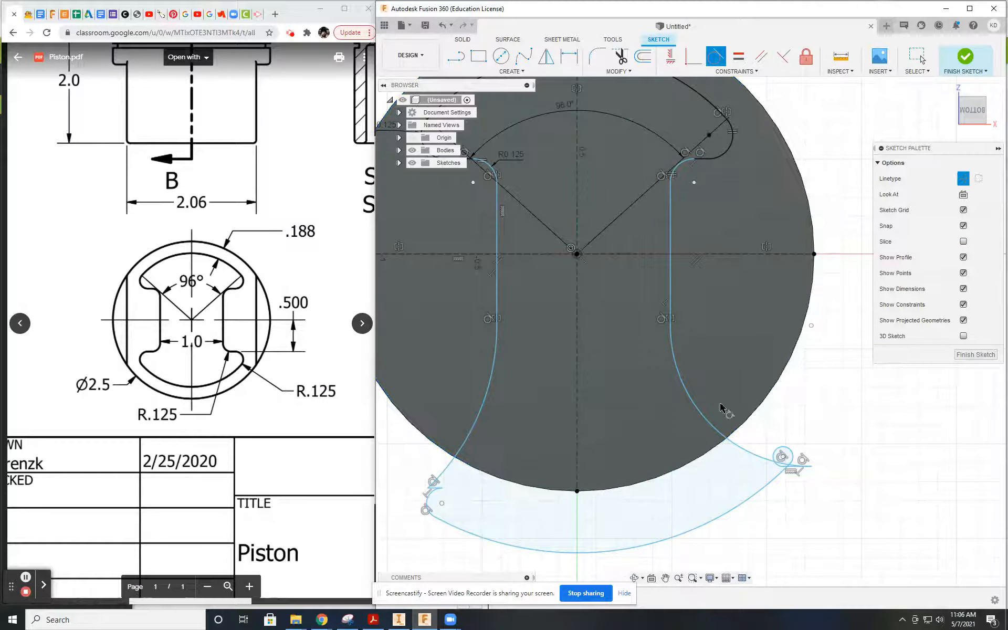
scroll(483, 364, "up", 1)
key("Escape")
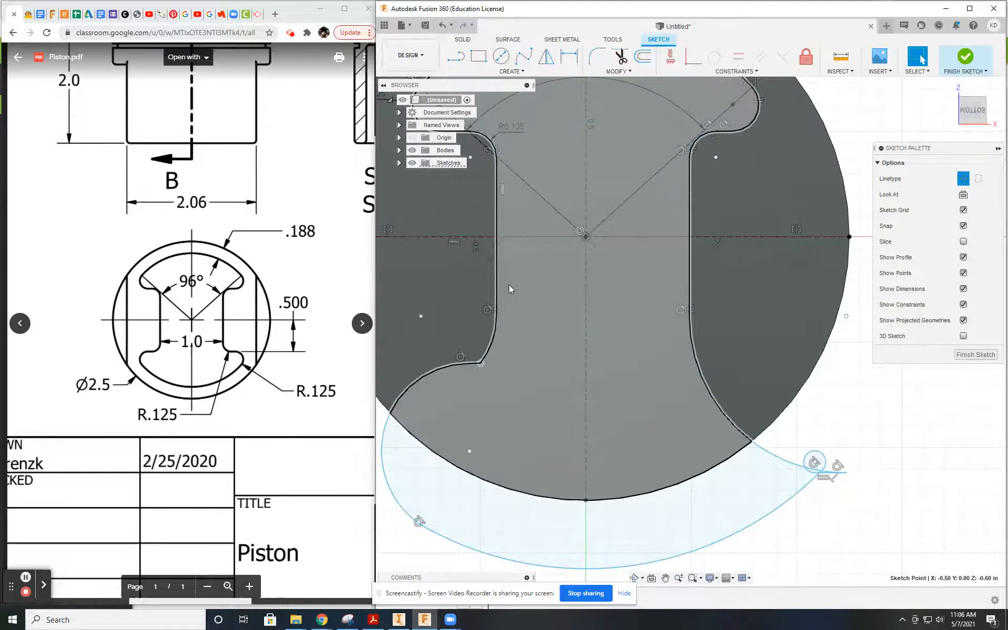
Make the two lower-left arcs equal in radius to the matching 0.125 in arcs on the upper left
key("F6")
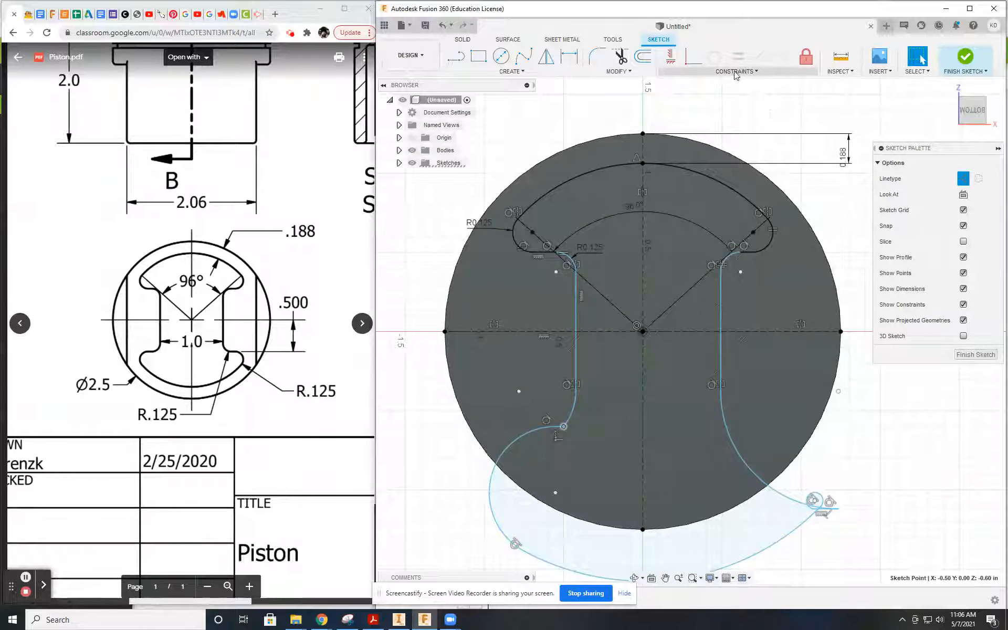
left_click(738, 56)
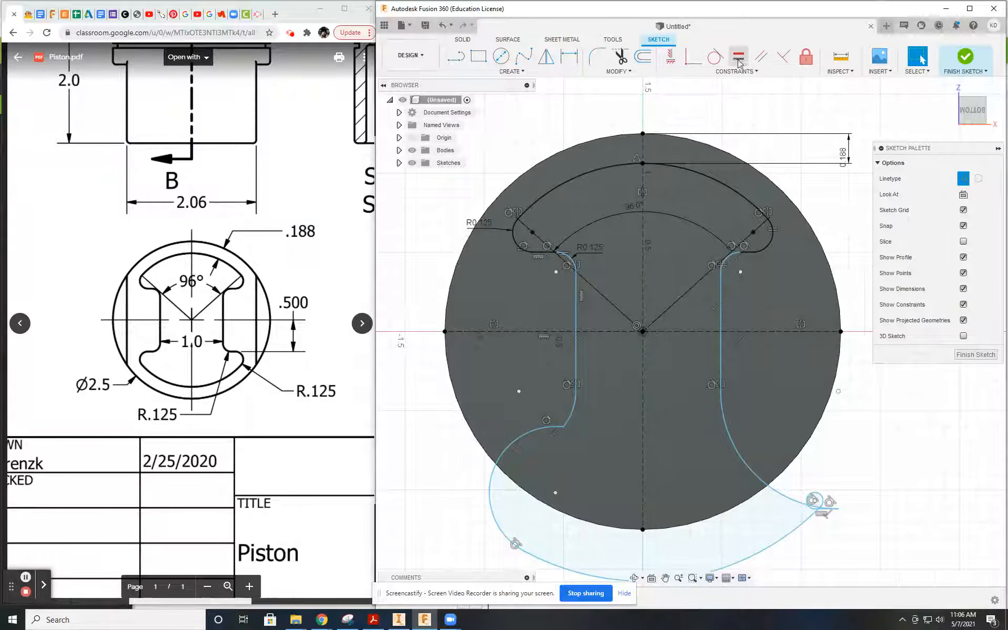
left_click(569, 258)
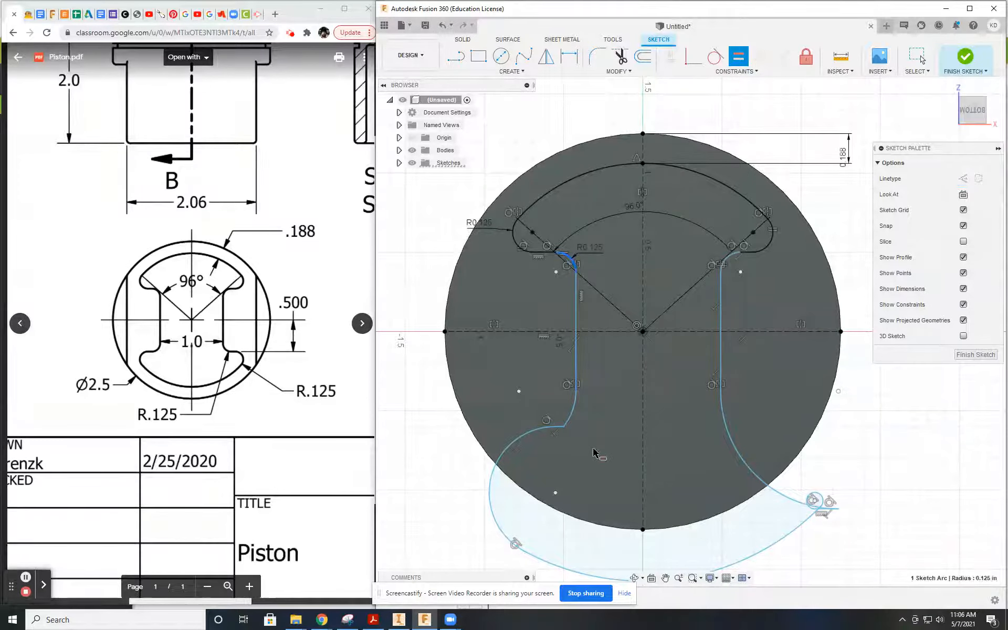
left_click(569, 416)
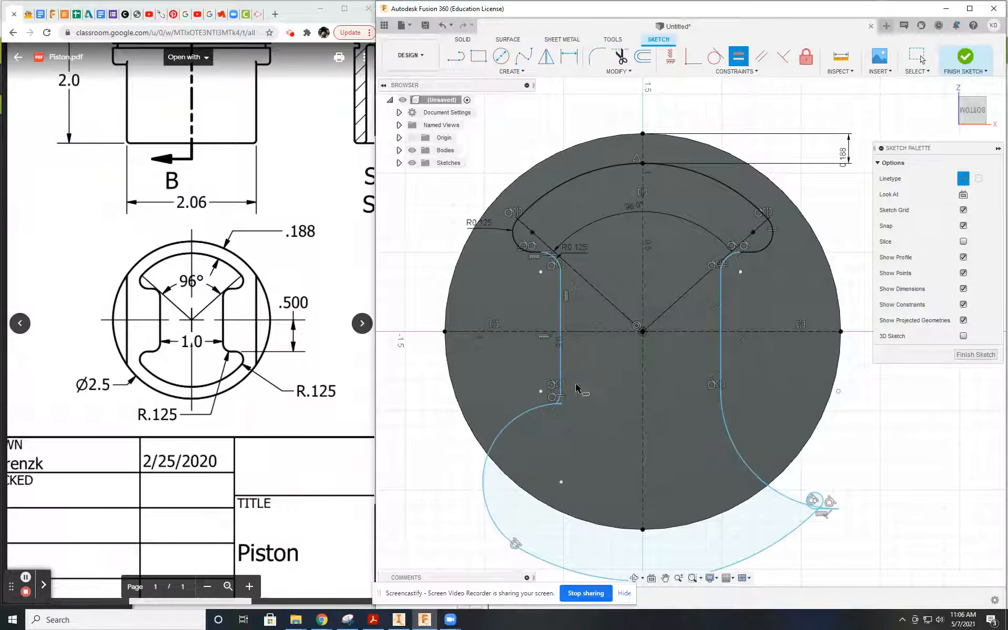
left_click(518, 249)
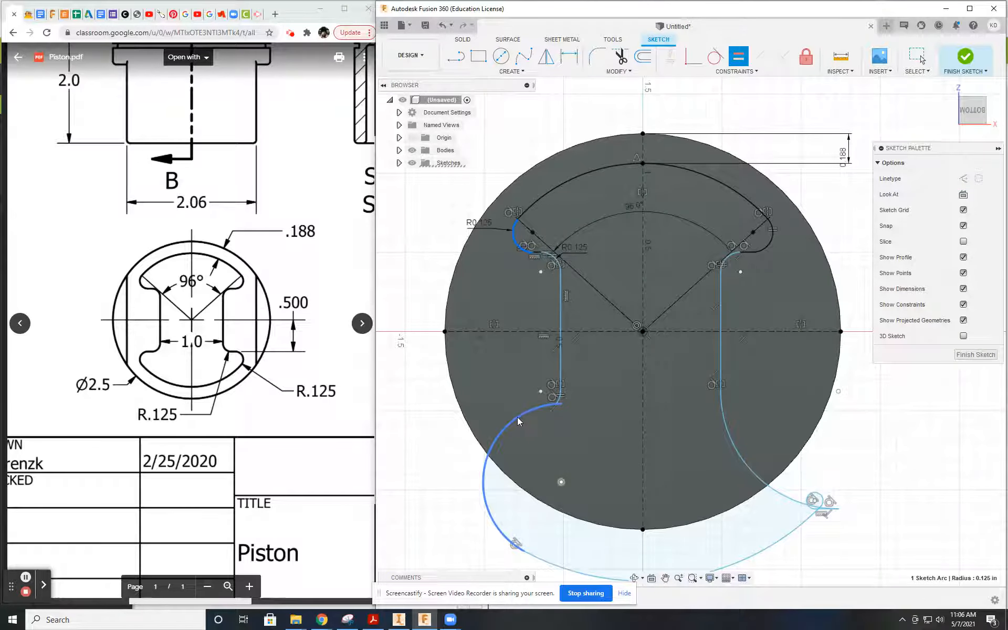
left_click(518, 417)
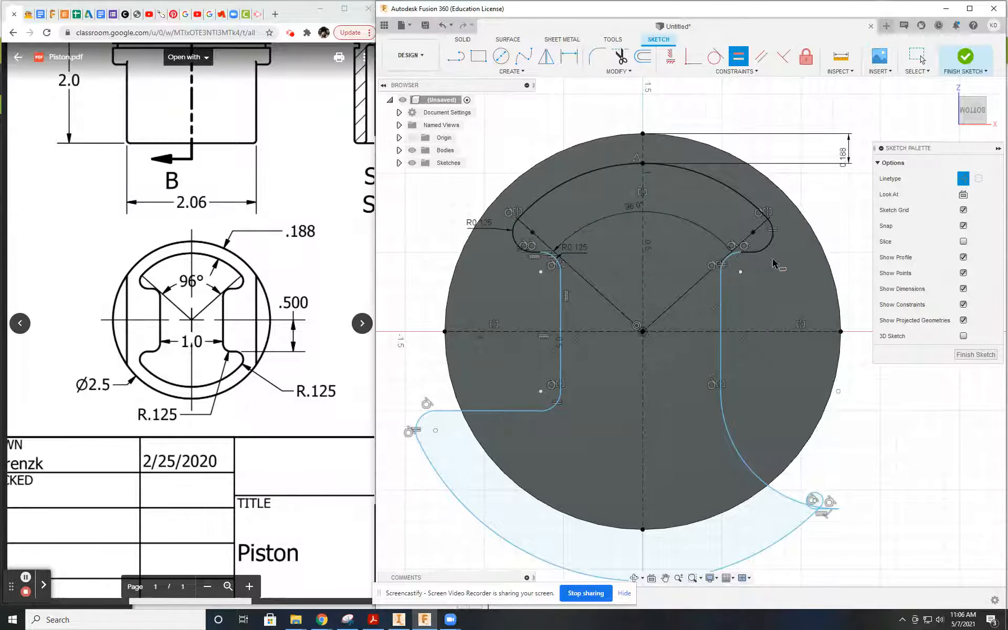
Make the two lower-right arcs equal in radius to the matching arcs on the upper right
left_click(735, 258)
left_click(733, 262)
left_click(734, 445)
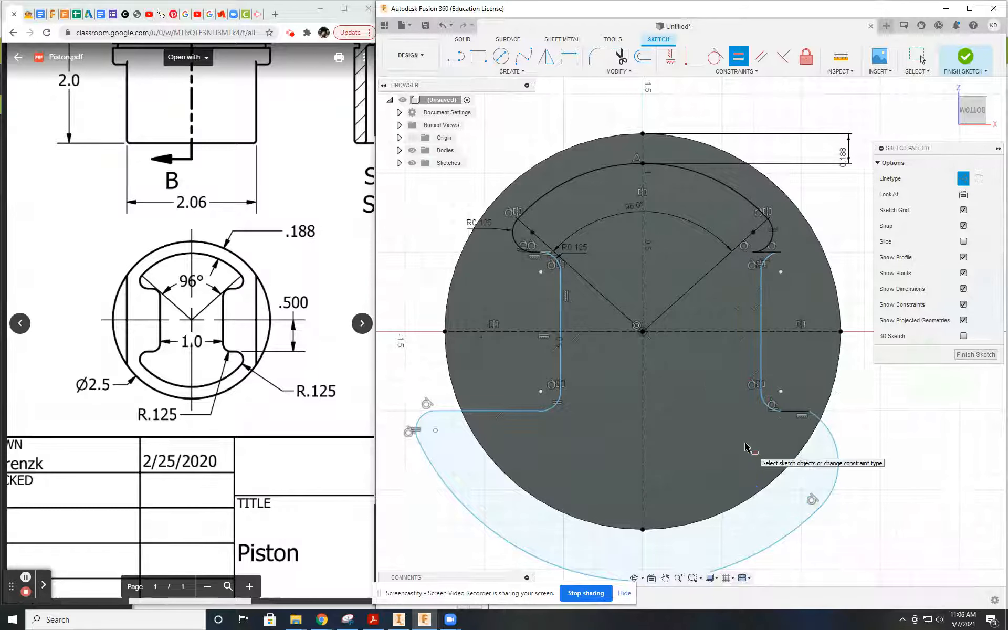
left_click_drag(800, 408, 843, 438)
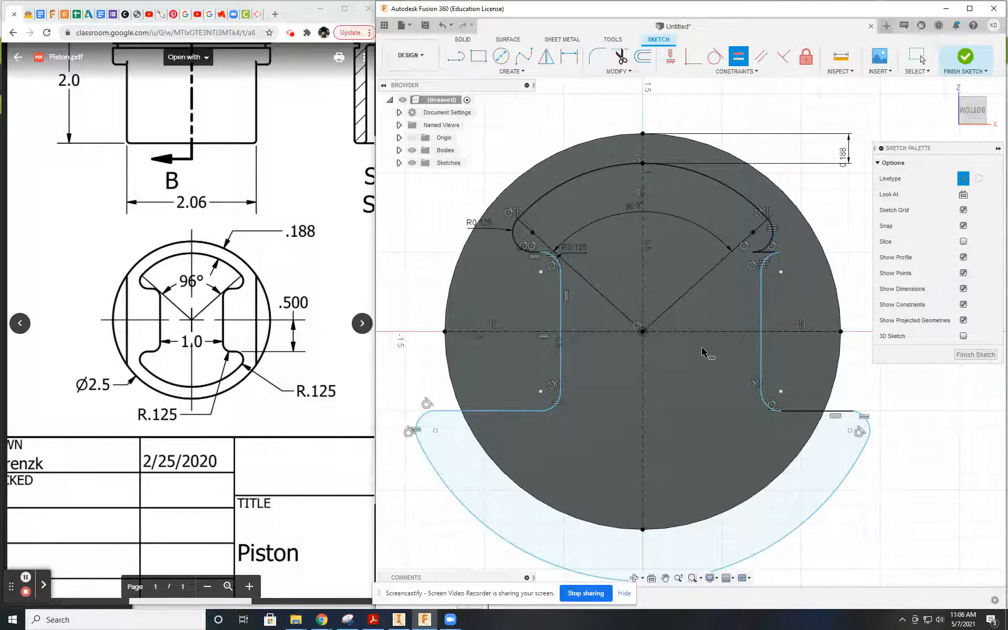
Move both cavity walls closer to the vertical axis and pull the large lower arc up inside the cylinder's edge
key("Escape")
left_click_drag(760, 300, 568, 319)
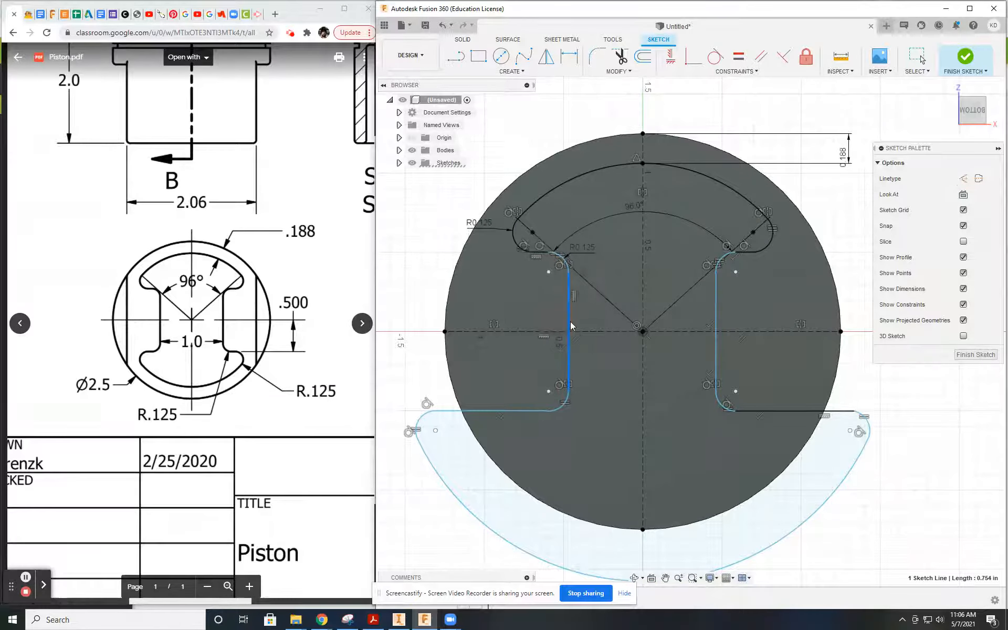
middle_click_drag(676, 457, 677, 371)
Place a sketch point at the midpoint of the large lower arc on the vertical axis
left_click(669, 377)
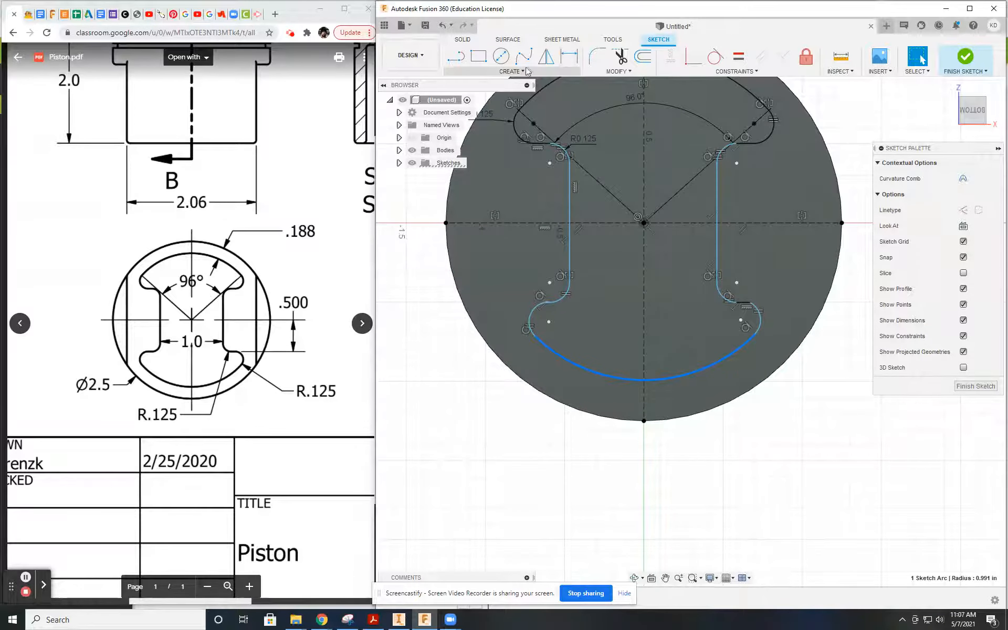
left_click(496, 71)
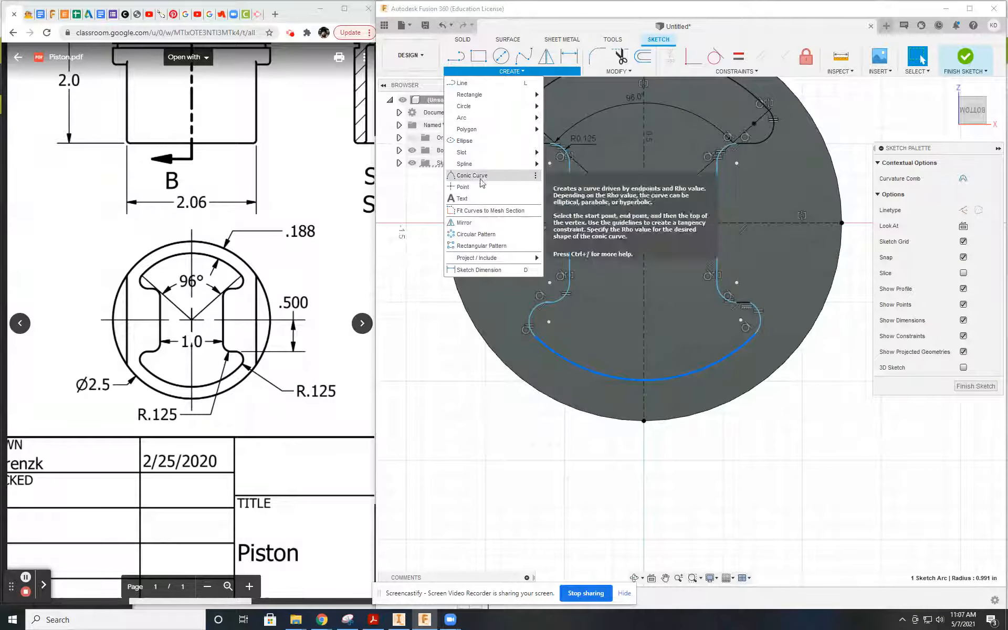
left_click(472, 179)
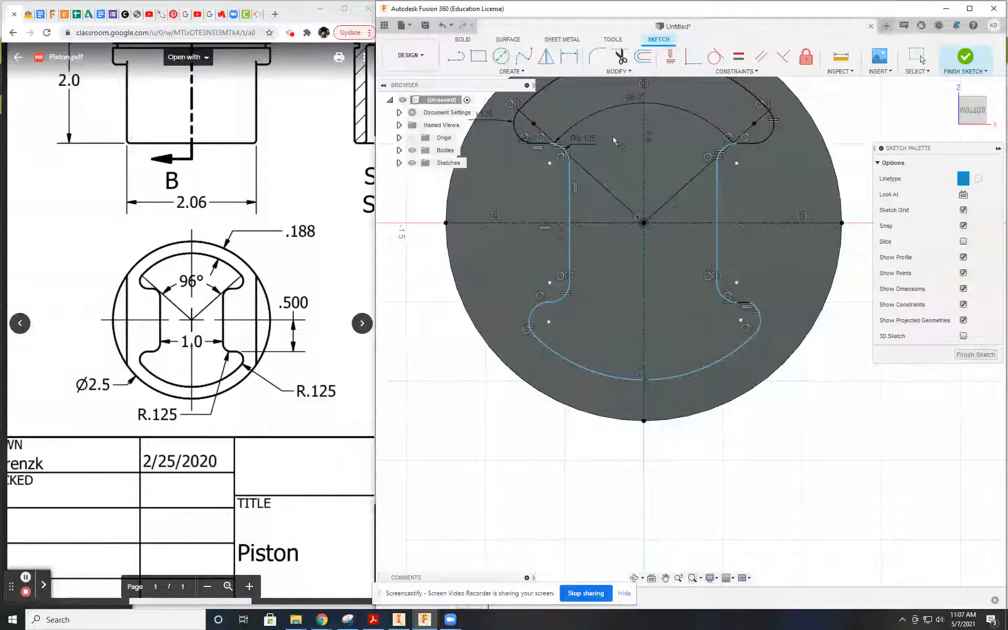
Make the large lower arc equal in radius to the large upper arc
scroll(646, 385, "down", 2)
middle_click_drag(635, 285, 584, 327)
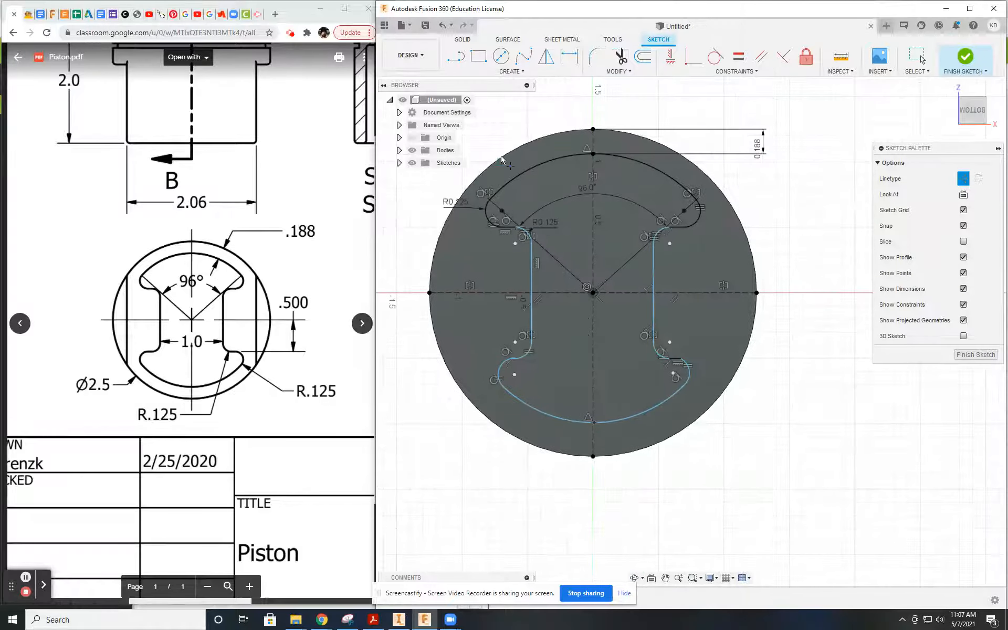
left_click(739, 58)
left_click(557, 159)
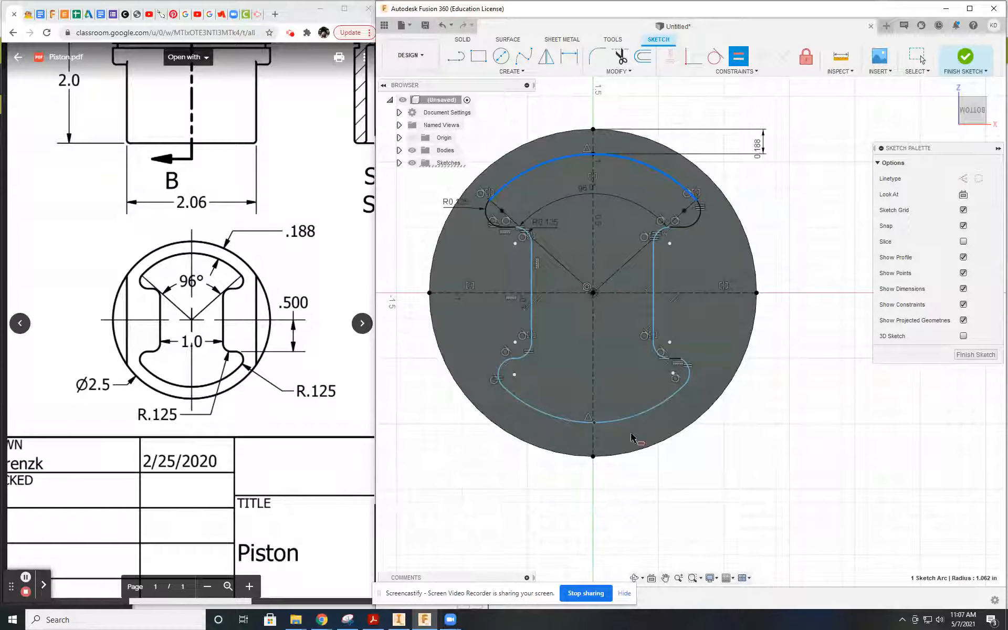
left_click(636, 418)
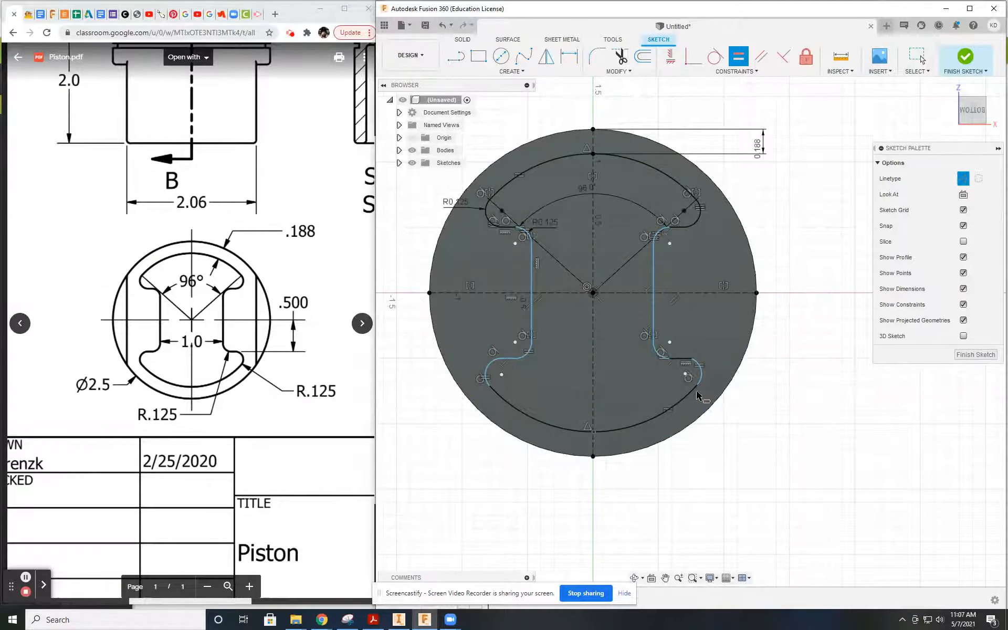
Constrain the short lower-left horizontal line tangent to the arc coming down from the left wall
scroll(382, 284, "up", 3)
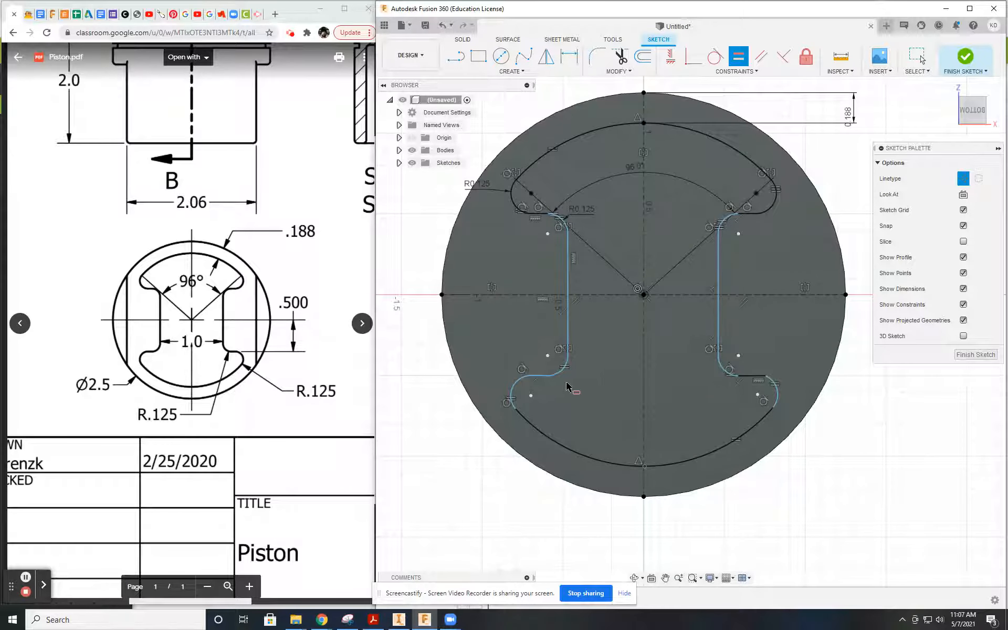
scroll(566, 387, "up", 1)
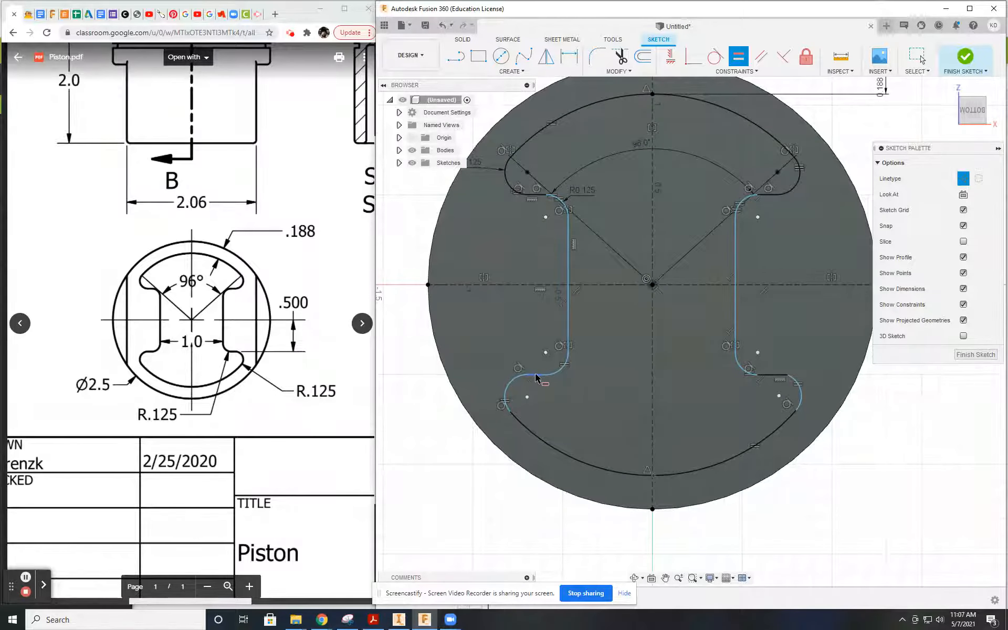
left_click(715, 57)
scroll(527, 392, "up", 4)
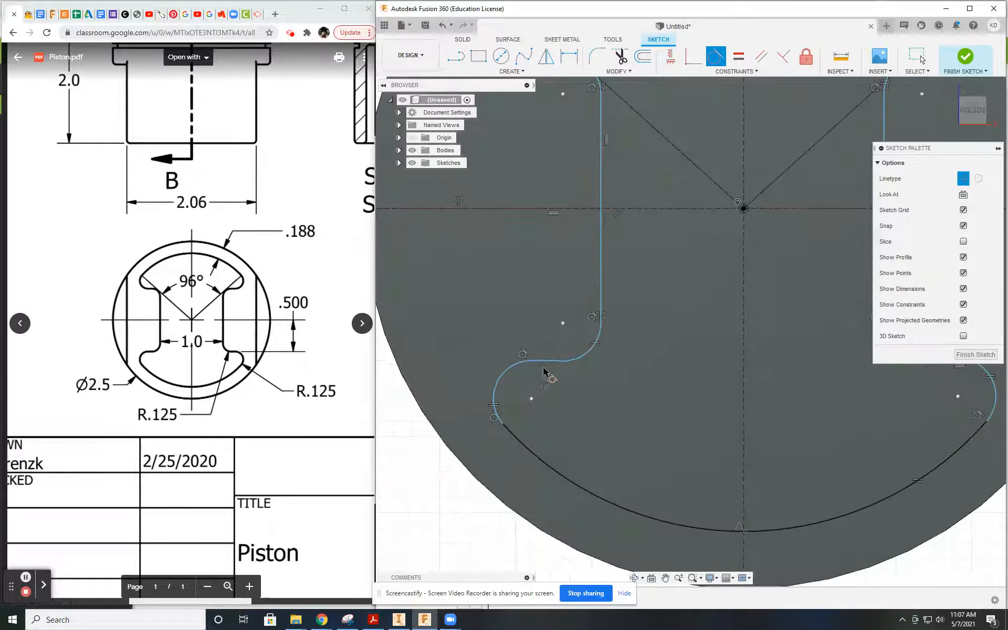
left_click(555, 361)
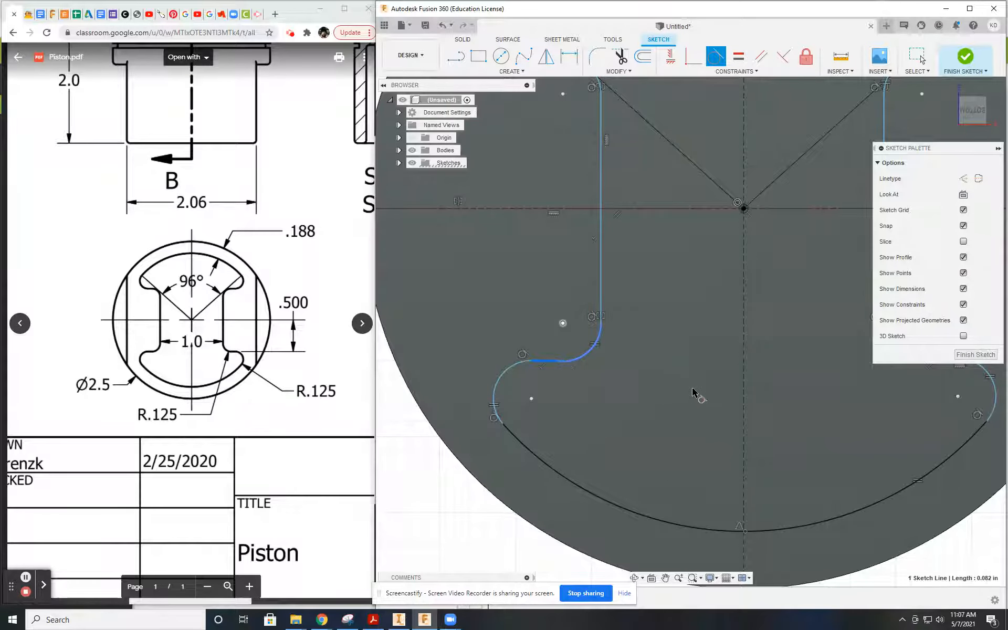
middle_click_drag(927, 449, 698, 431)
scroll(755, 430, "down", 2)
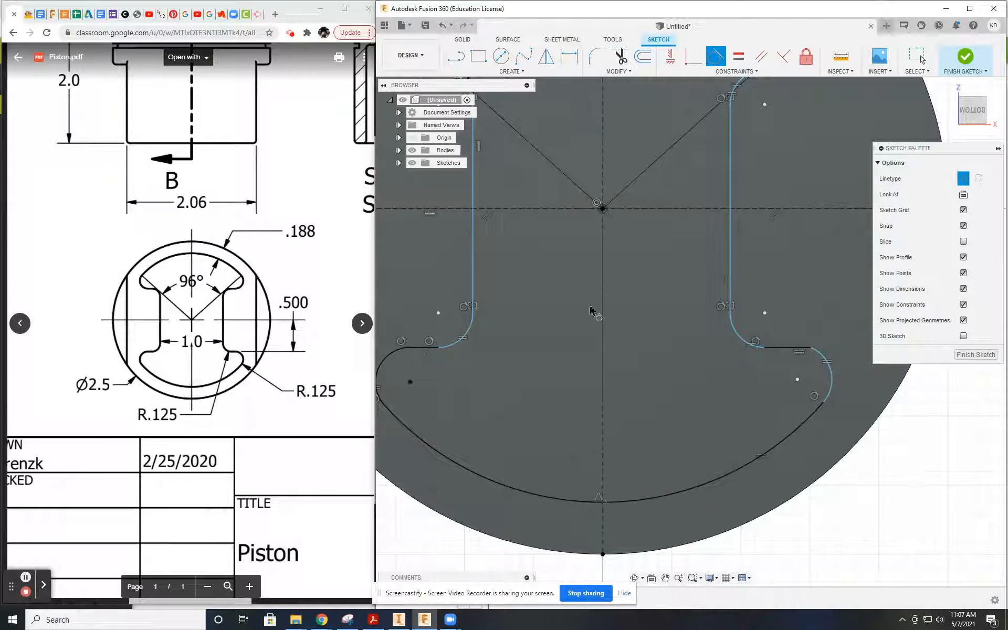
Constrain the short lower-right horizontal line tangent to the end arc beside it
left_click(818, 351)
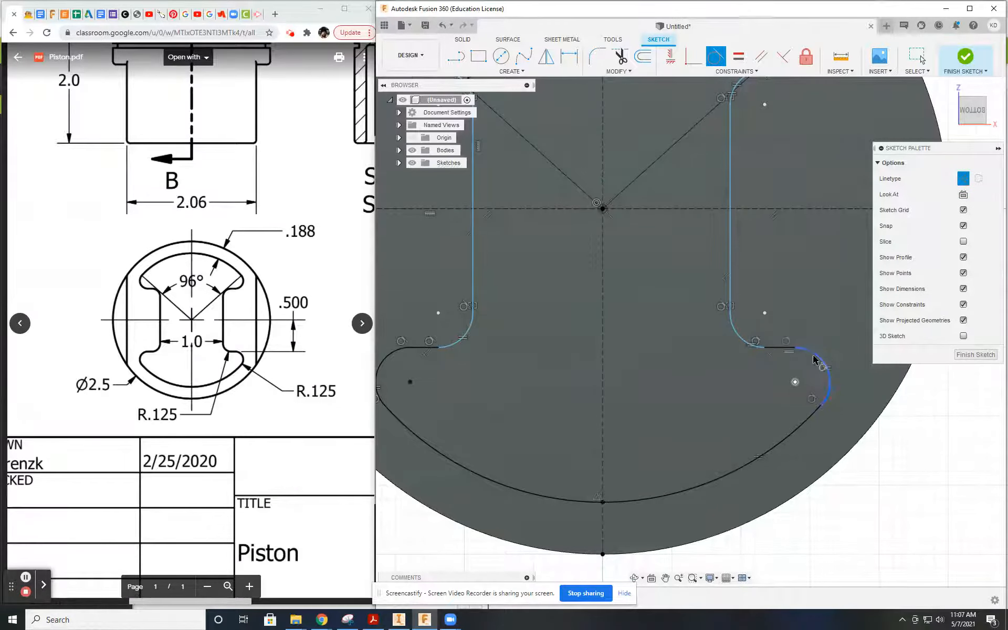
scroll(521, 420, "down", 1)
middle_click_drag(522, 420, 596, 426)
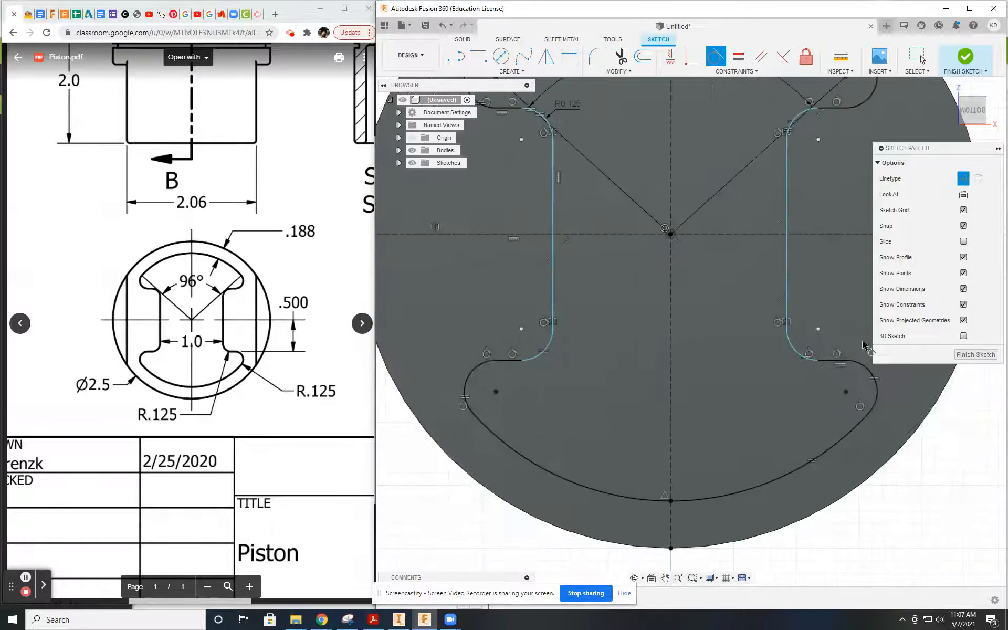
scroll(670, 372, "down", 1)
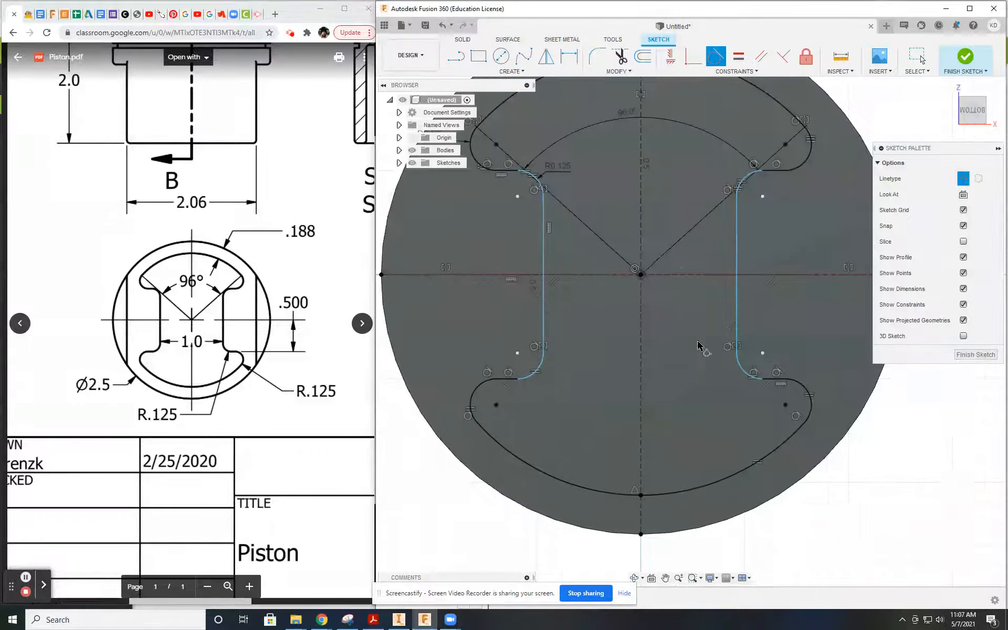
Dimension the distance between the two vertical cavity walls as 1 in
left_click(568, 56)
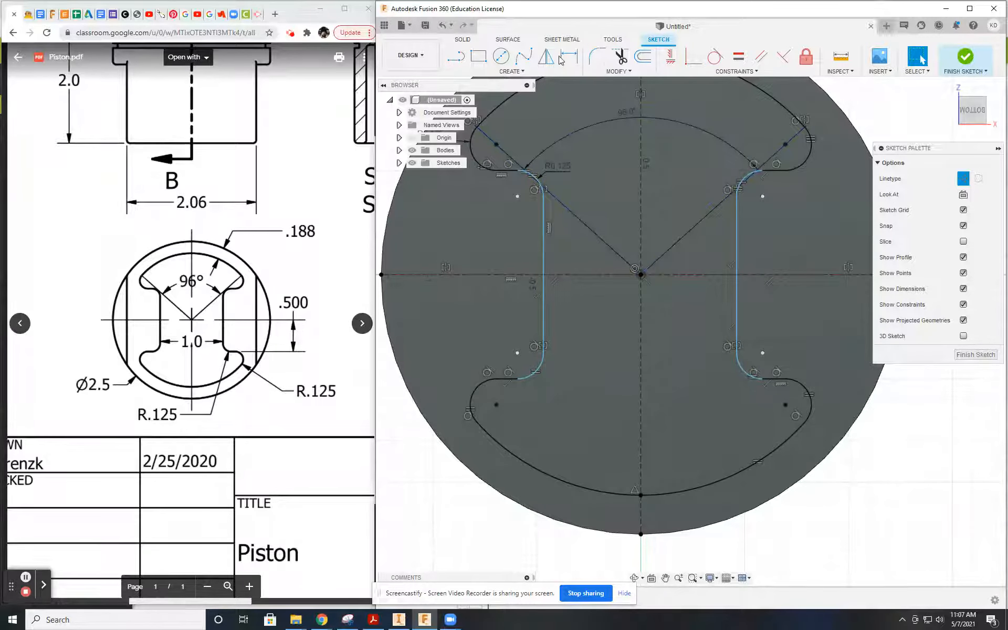
left_click(544, 308)
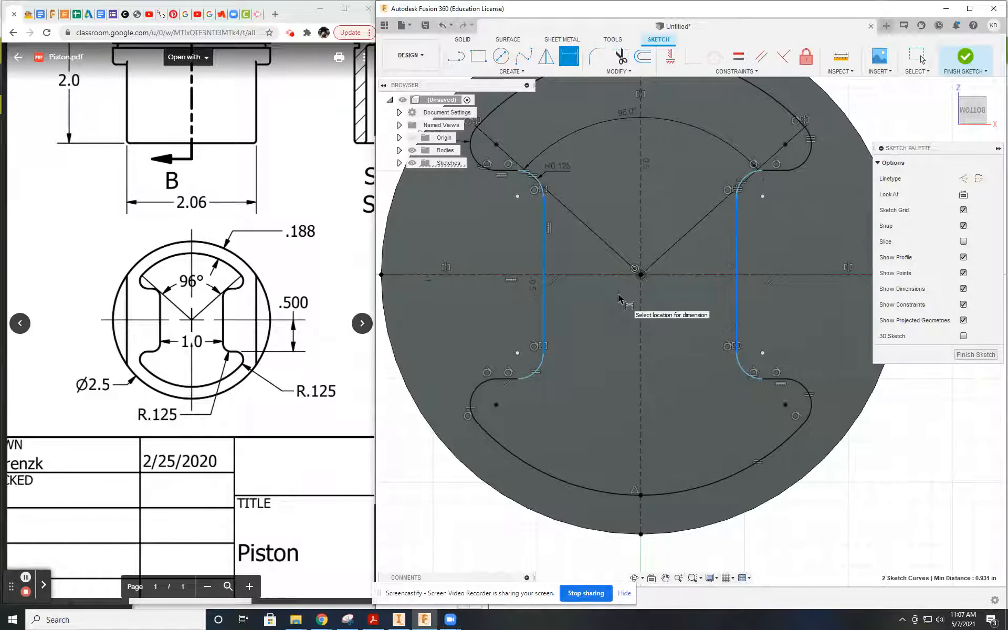
left_click(618, 311)
type("1")
key("Return")
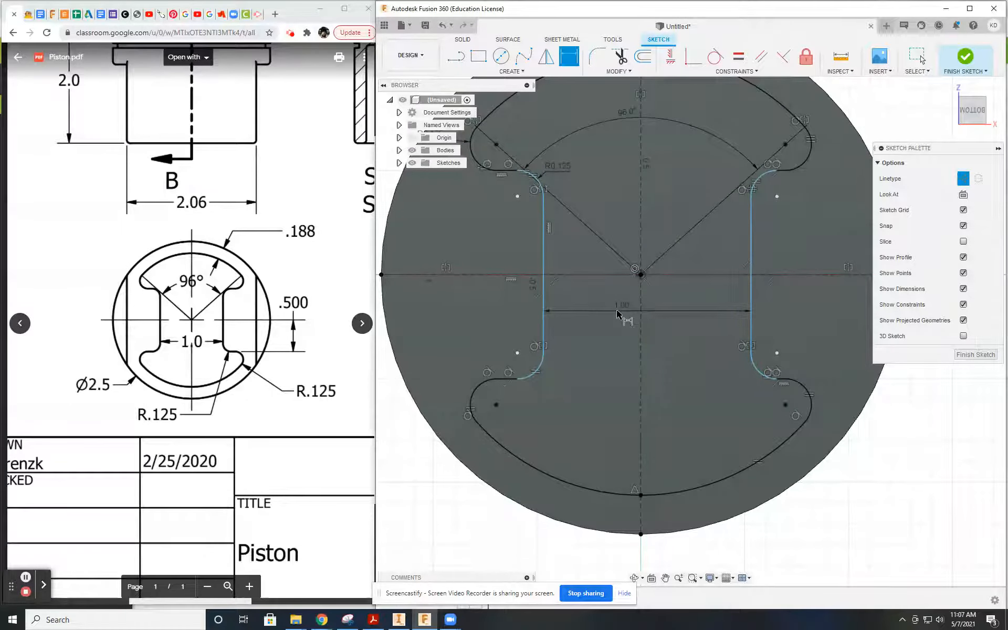
Make the two vertical cavity walls symmetric about the vertical centerline
left_click(713, 71)
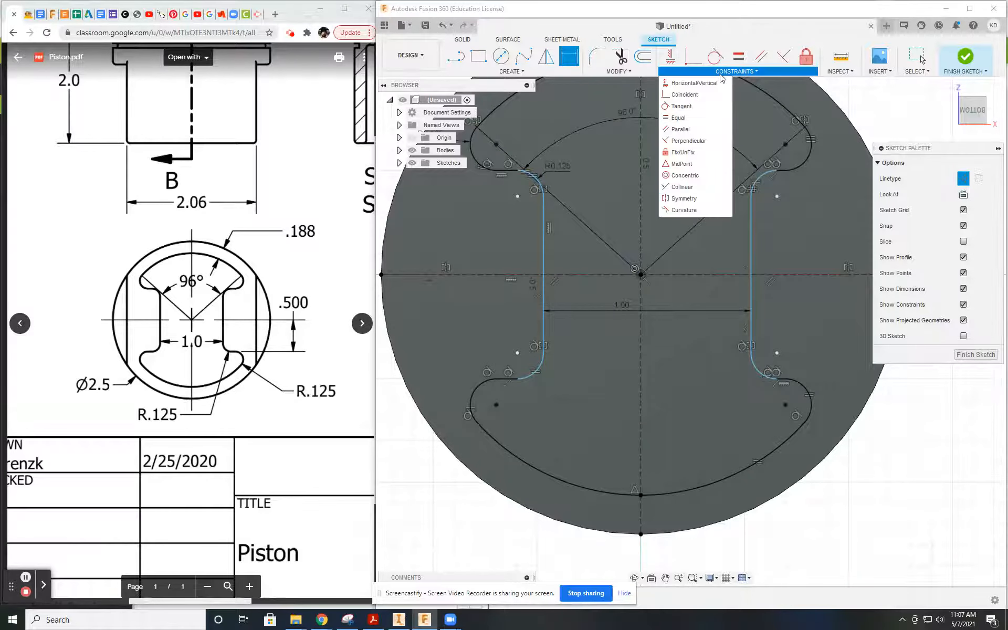
left_click(685, 193)
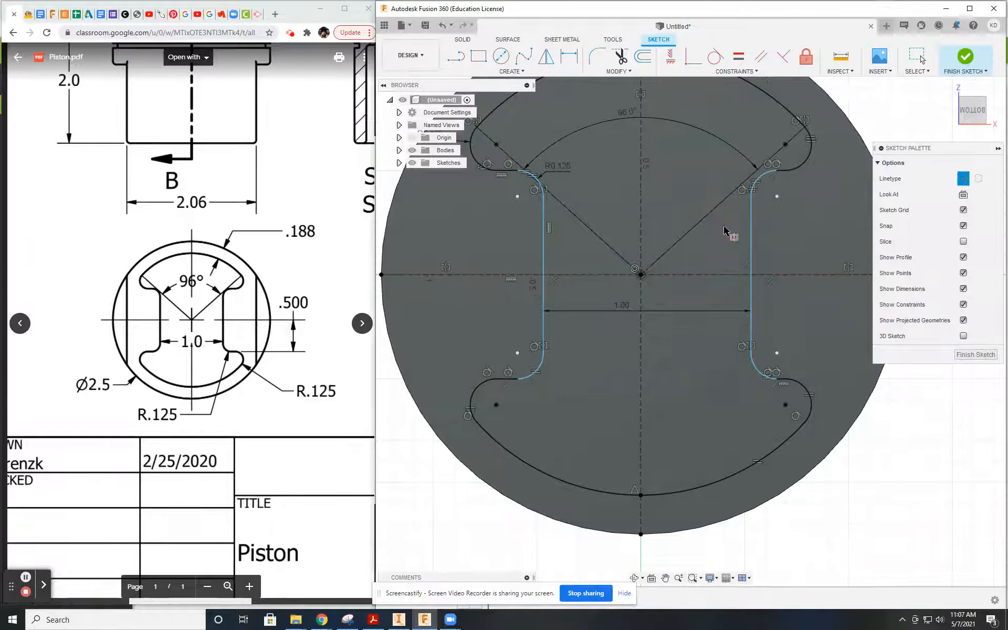
left_click(752, 239)
left_click(544, 247)
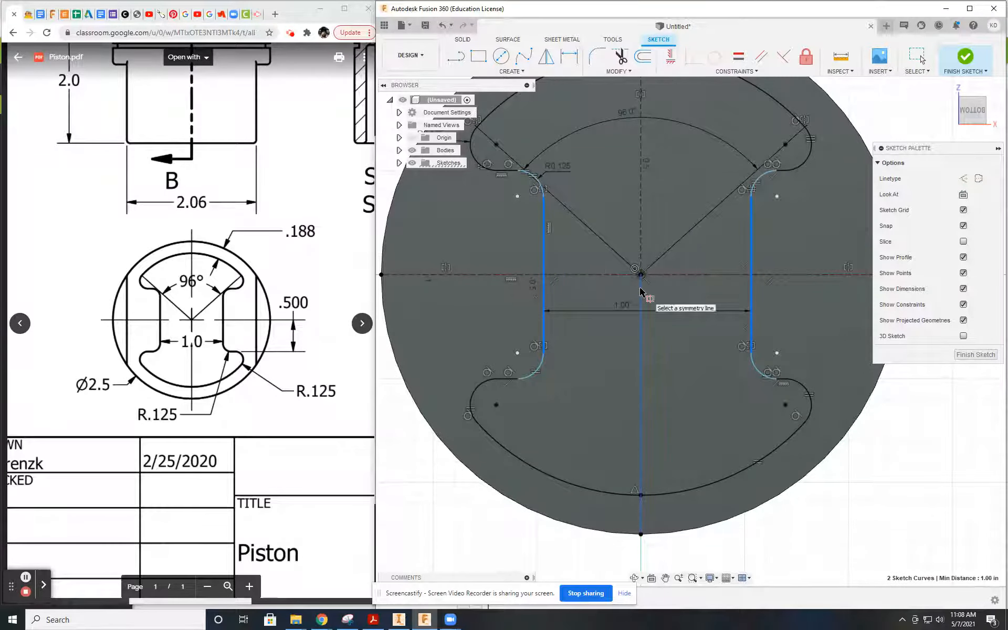
left_click(641, 289)
scroll(655, 297, "down", 2)
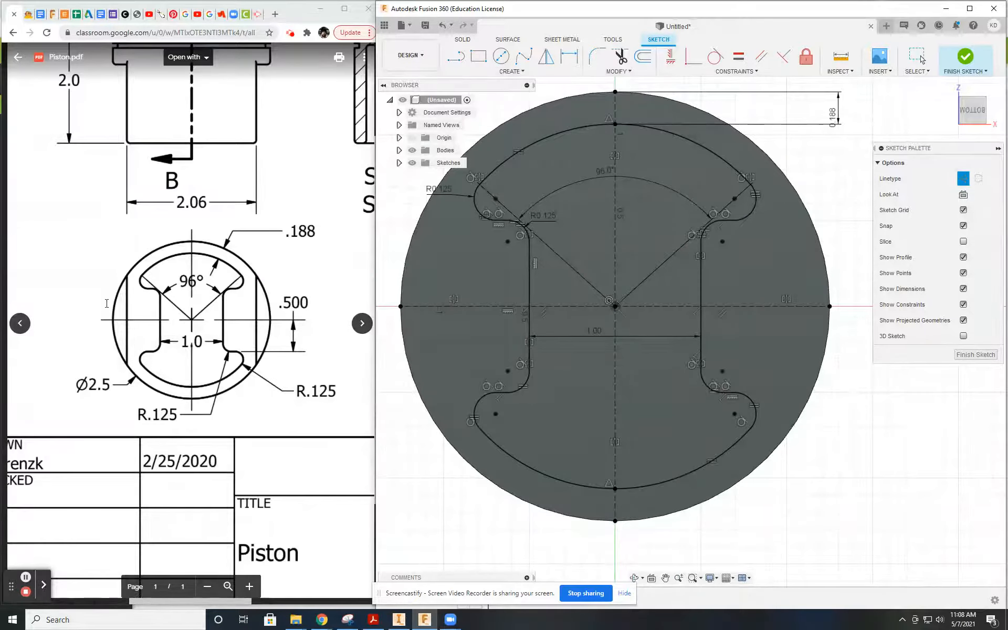
Draw a line from edge to edge across each outer side of the circle and constrain the right one vertical
key("l")
left_click(428, 203)
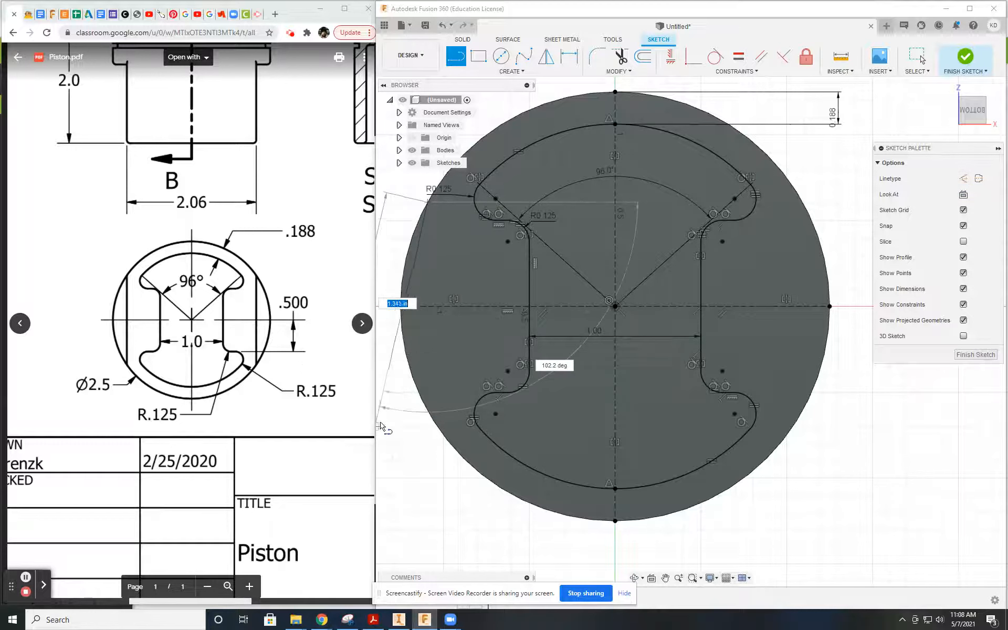
double_click(428, 410)
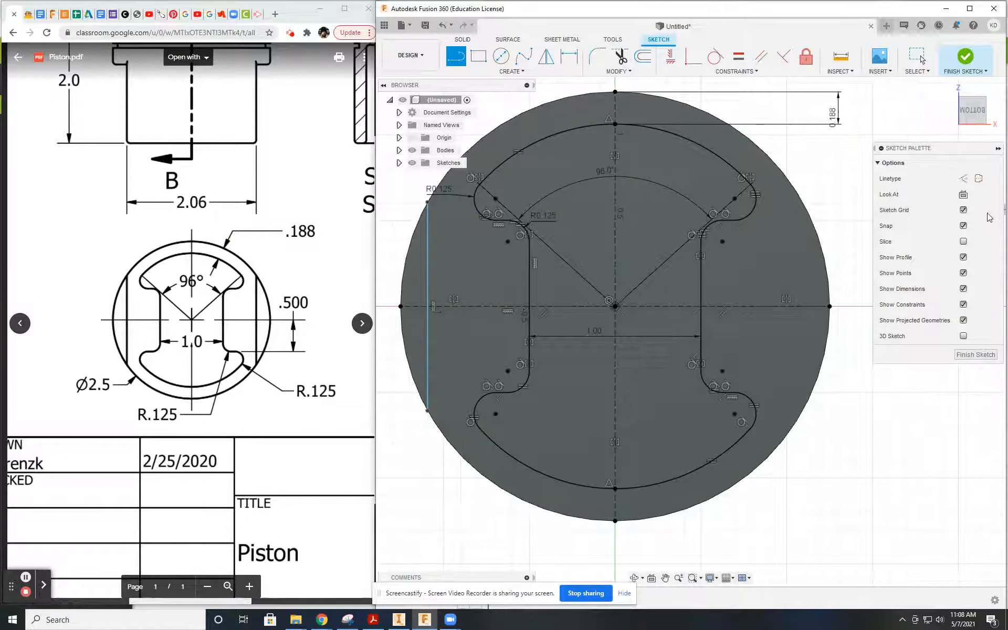
left_click(796, 191)
double_click(791, 431)
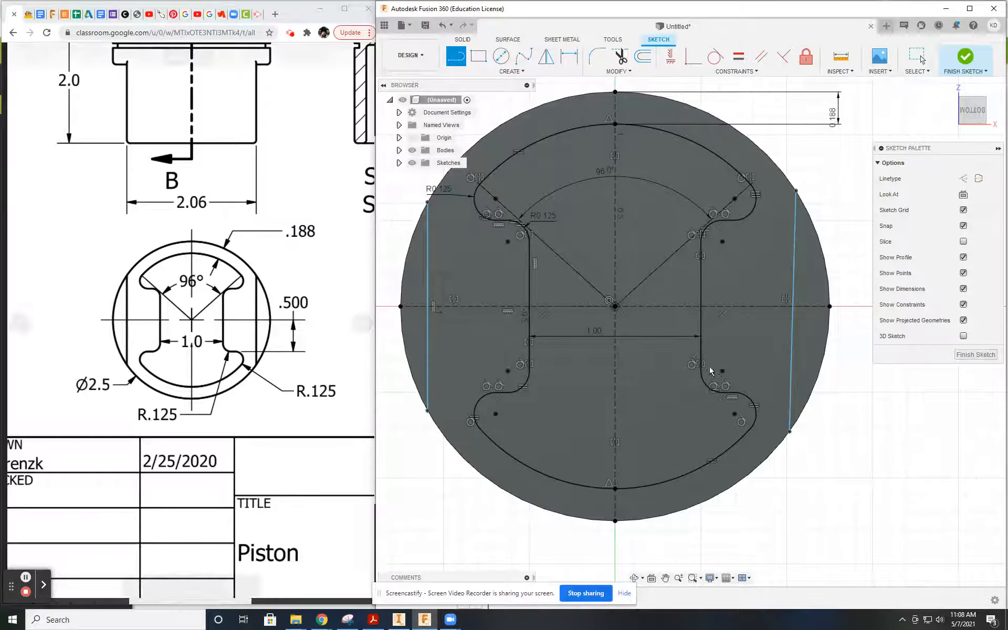
left_click(670, 56)
left_click(795, 253)
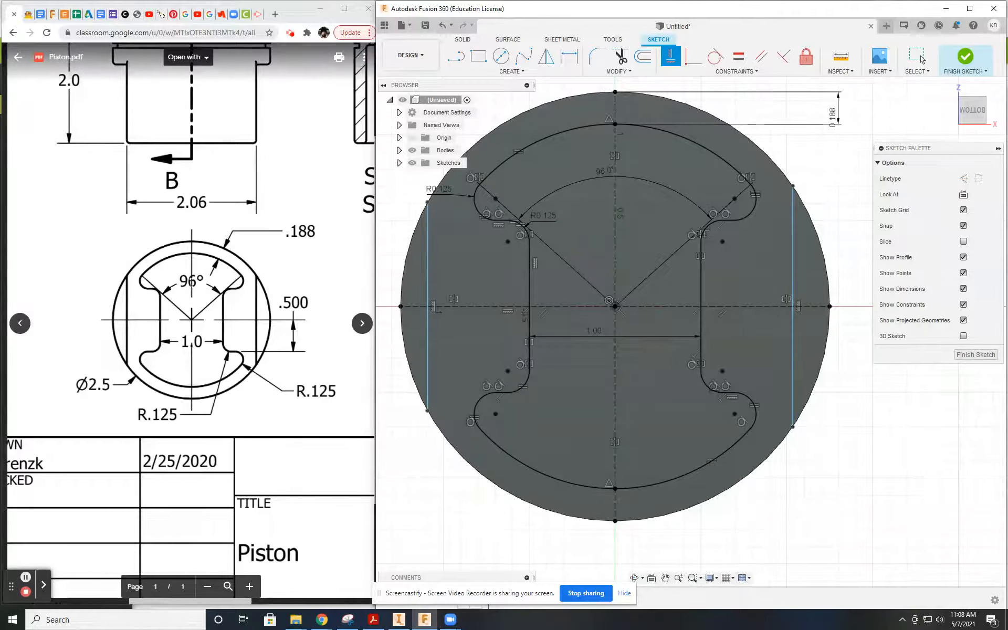
Dimension the two outer side lines 2.06 in apart, per the Piston.pdf drawing, and make them equal in length
scroll(242, 314, "up", 3)
scroll(231, 336, "down", 4)
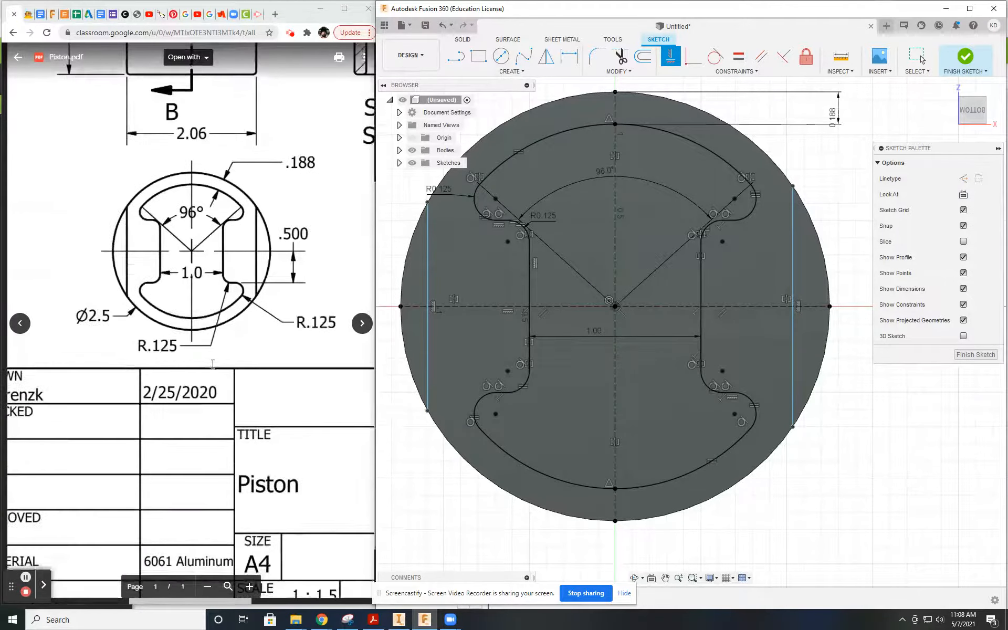
scroll(216, 363, "up", 3)
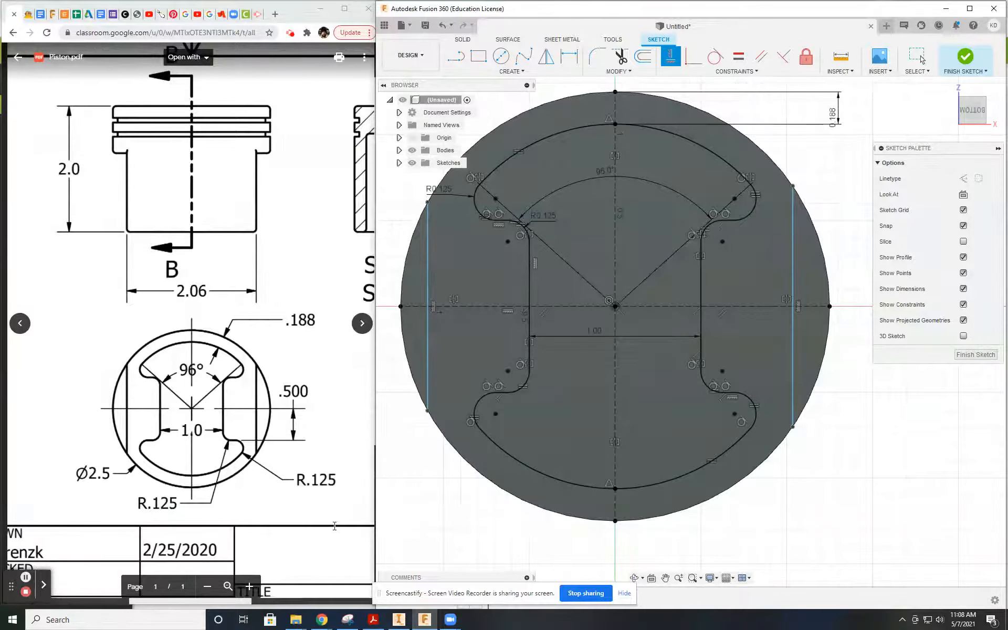
left_click(228, 585)
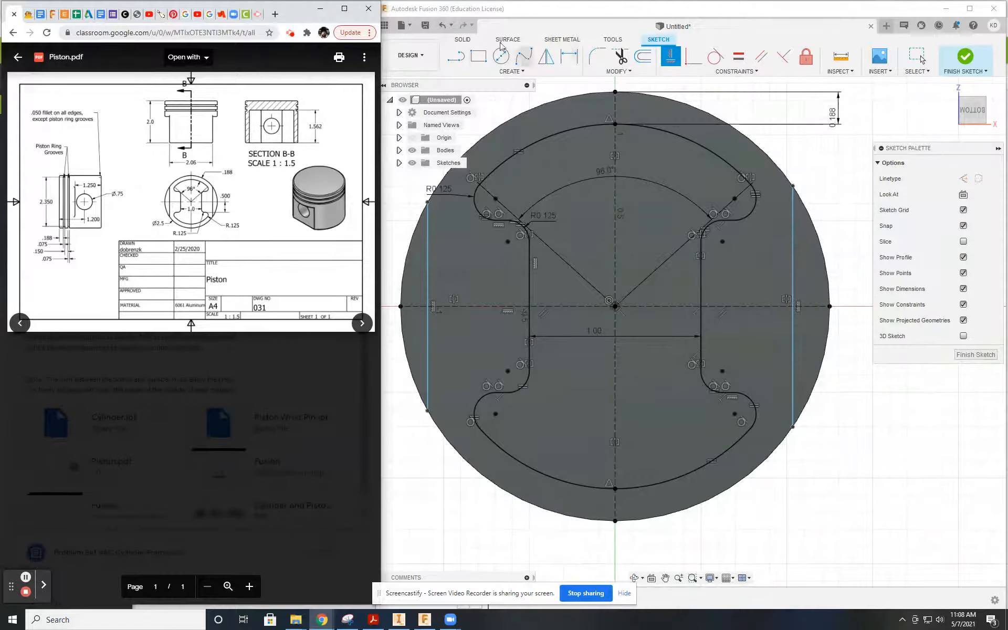
left_click(569, 56)
left_click(427, 262)
left_click(792, 278)
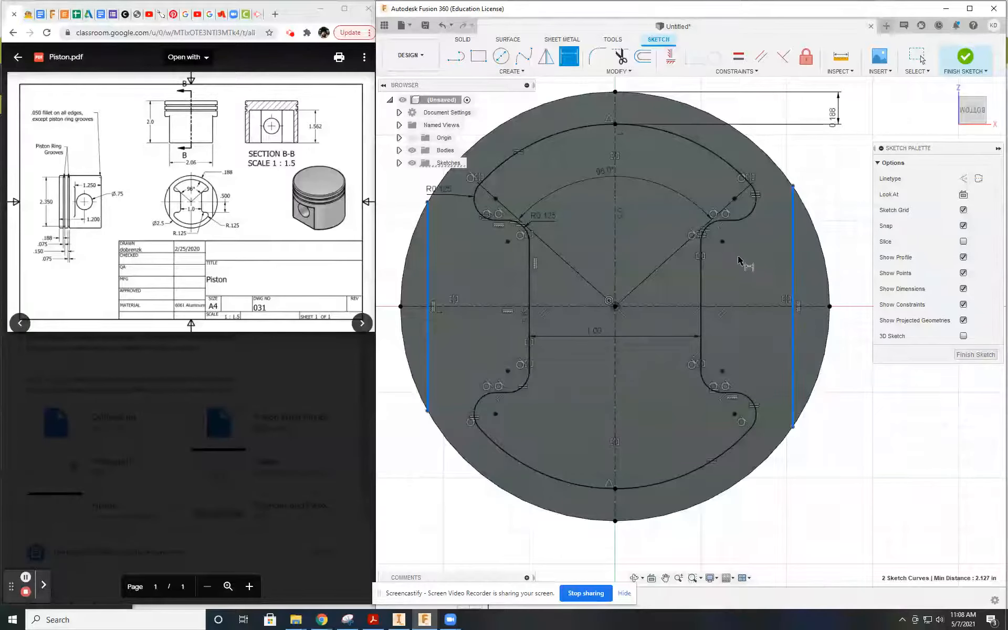
left_click(592, 247)
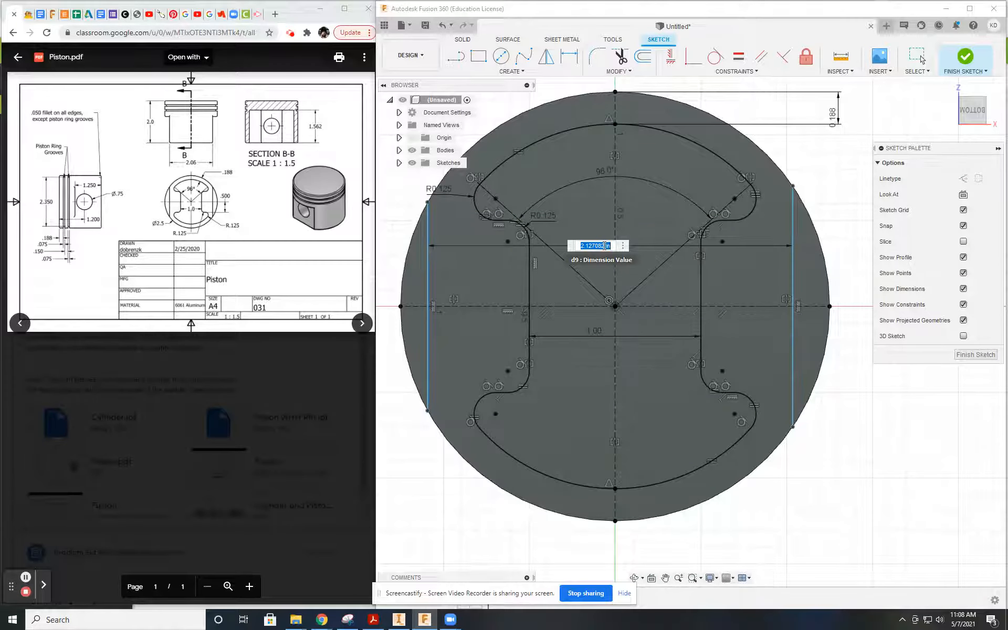
key("Return")
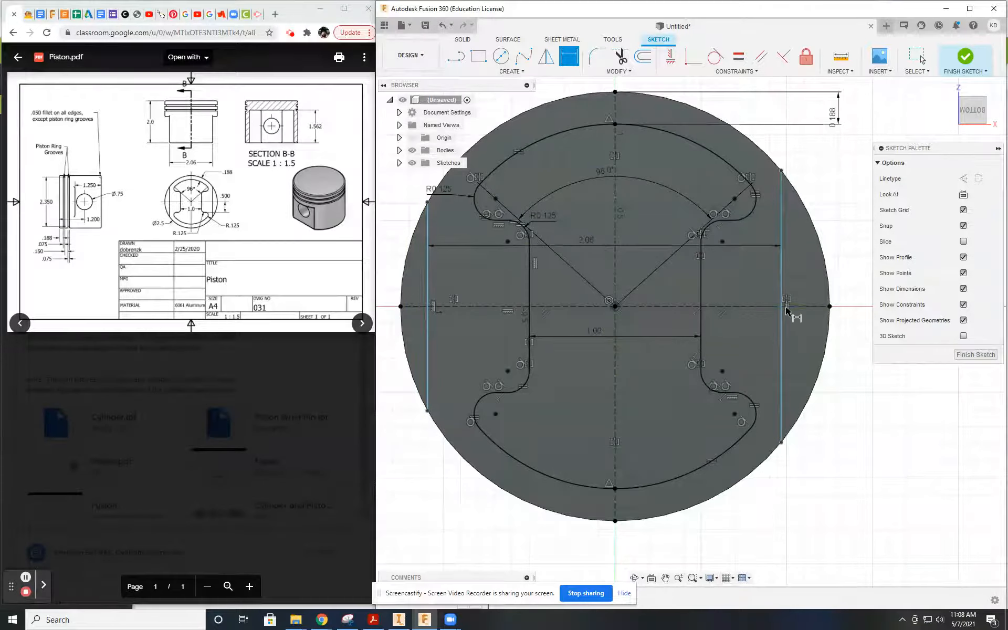
key("Escape")
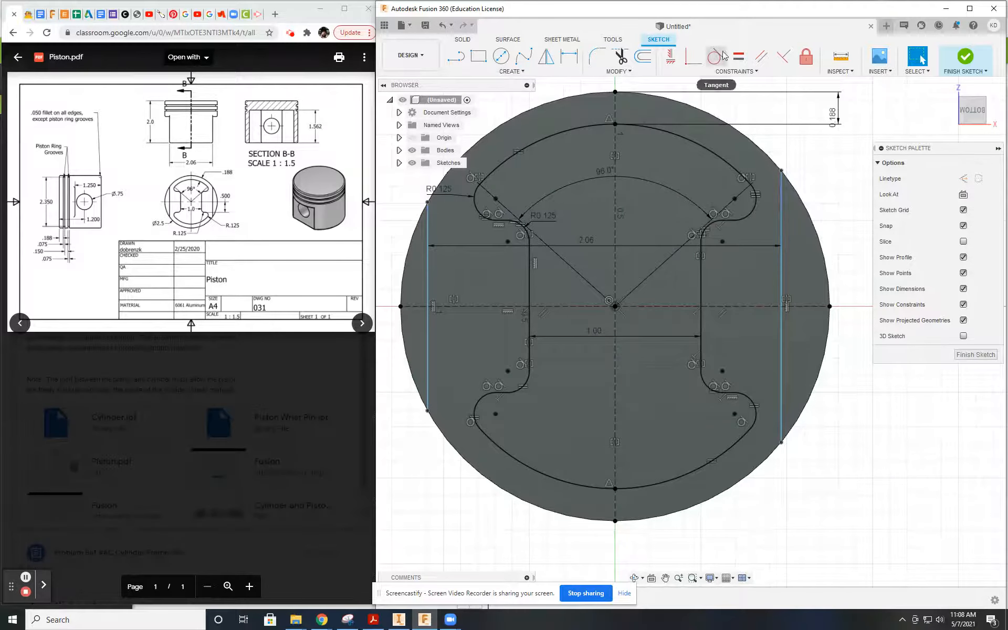
left_click(780, 267)
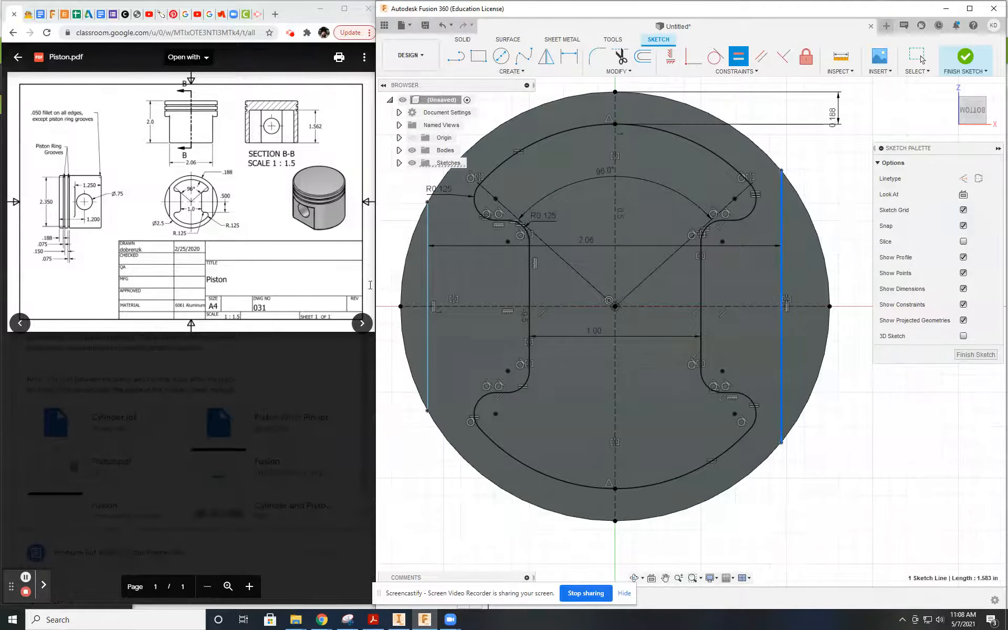
left_click(428, 280)
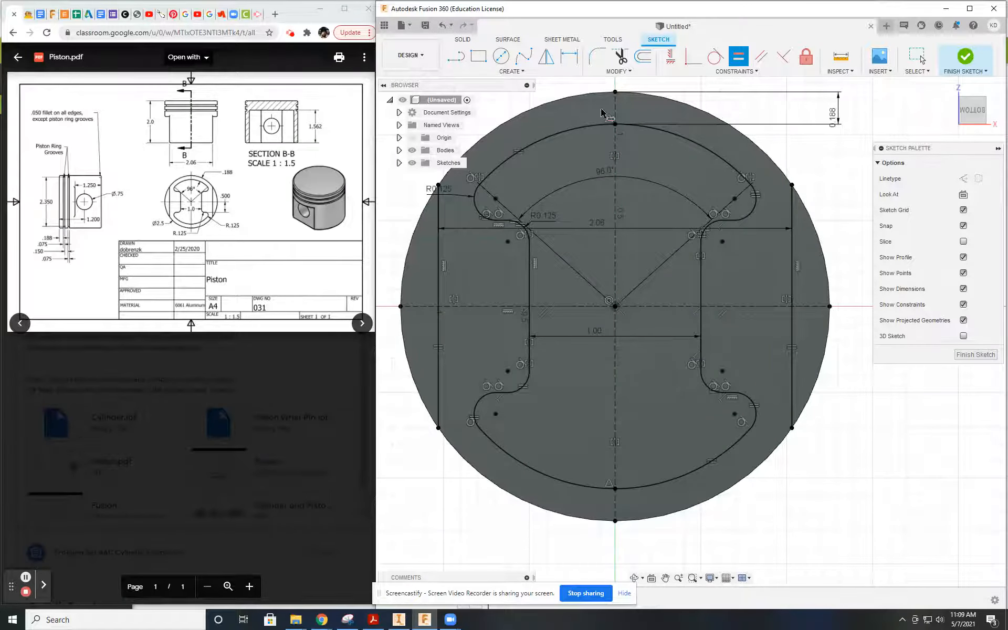
Set up an Extrude of the central cavity and both outer side segments with a 1.562 in distance and the Cut operation
left_click(462, 39)
left_click(478, 55)
left_click(504, 210)
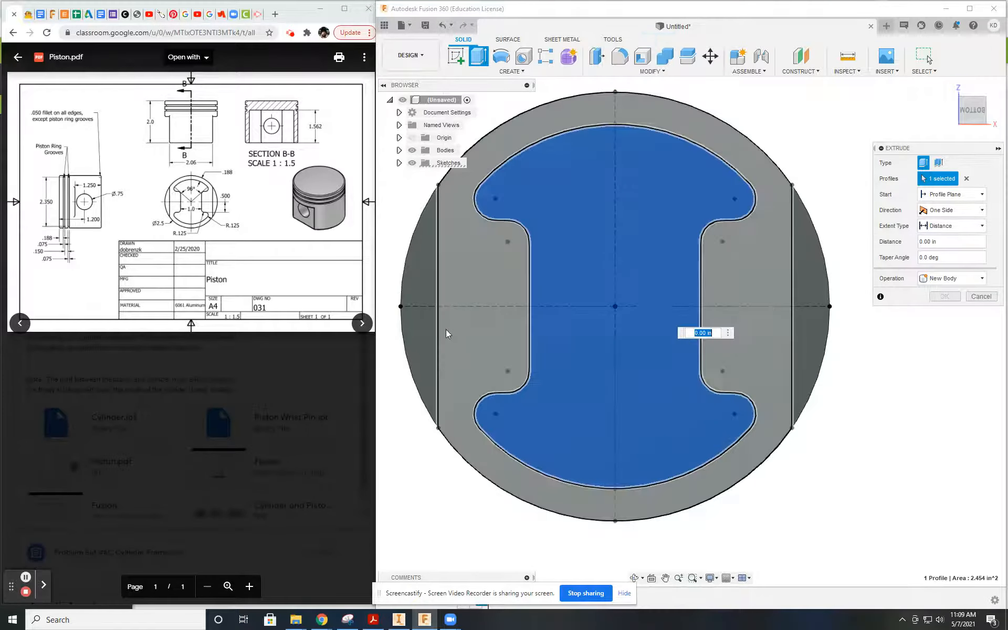
left_click(426, 285)
left_click(814, 273)
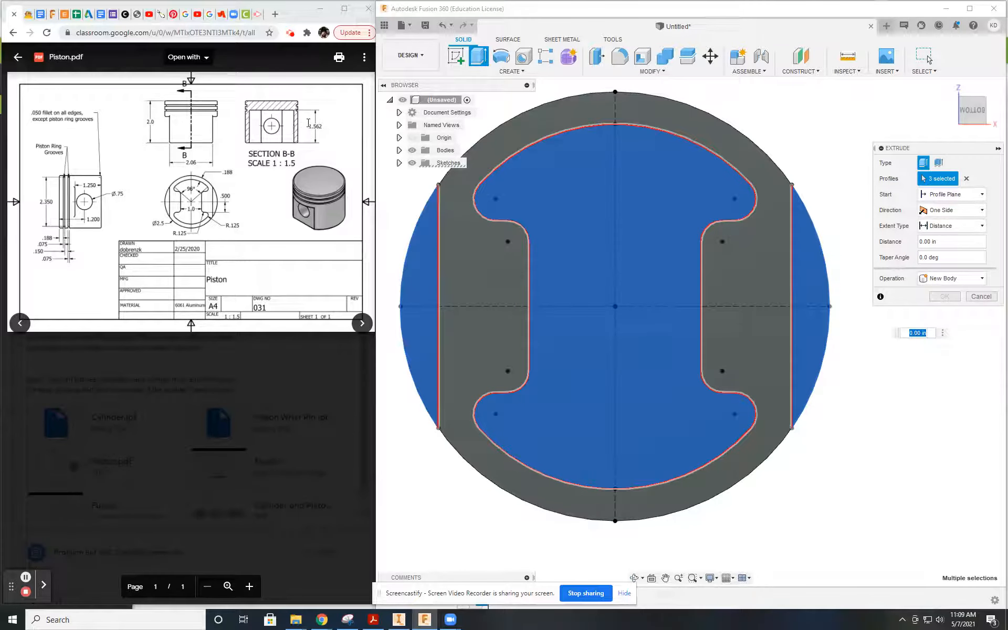
left_click(937, 243)
type("1.562")
left_click(945, 278)
left_click(944, 303)
scroll(663, 384, "down", 3)
middle_click_drag(646, 378, 696, 403, "shift")
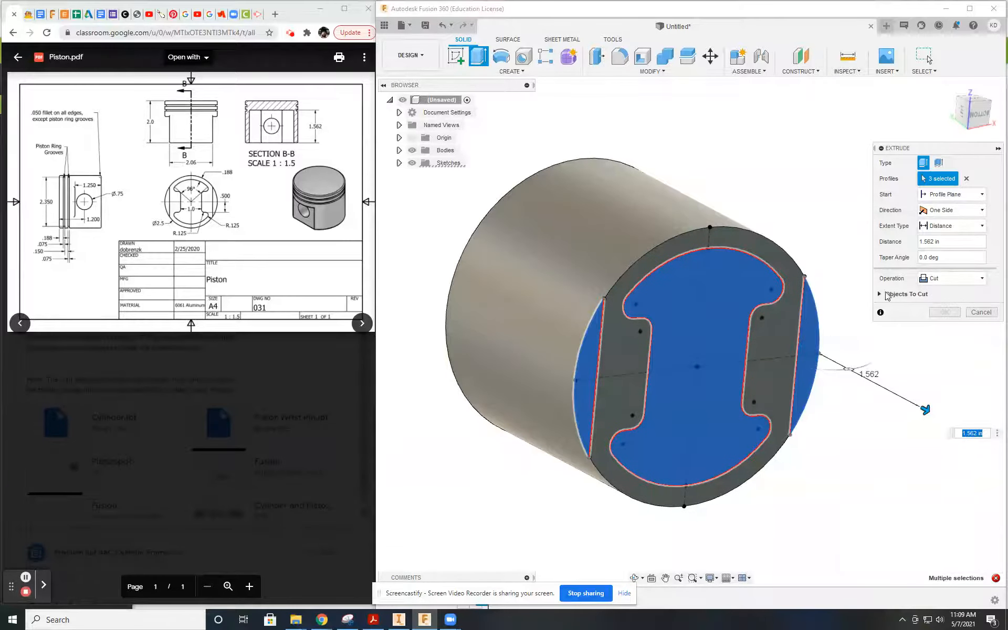
Reverse the cut into the cylinder with a distance of -1.562 in and complete the extrusion
left_click(967, 226)
left_click(958, 210)
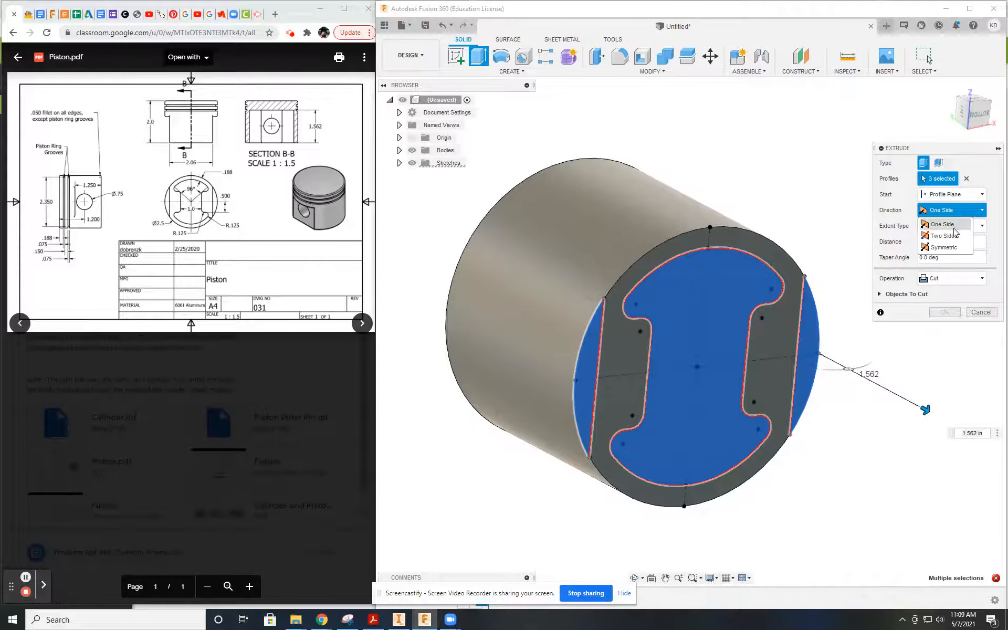
left_click(955, 225)
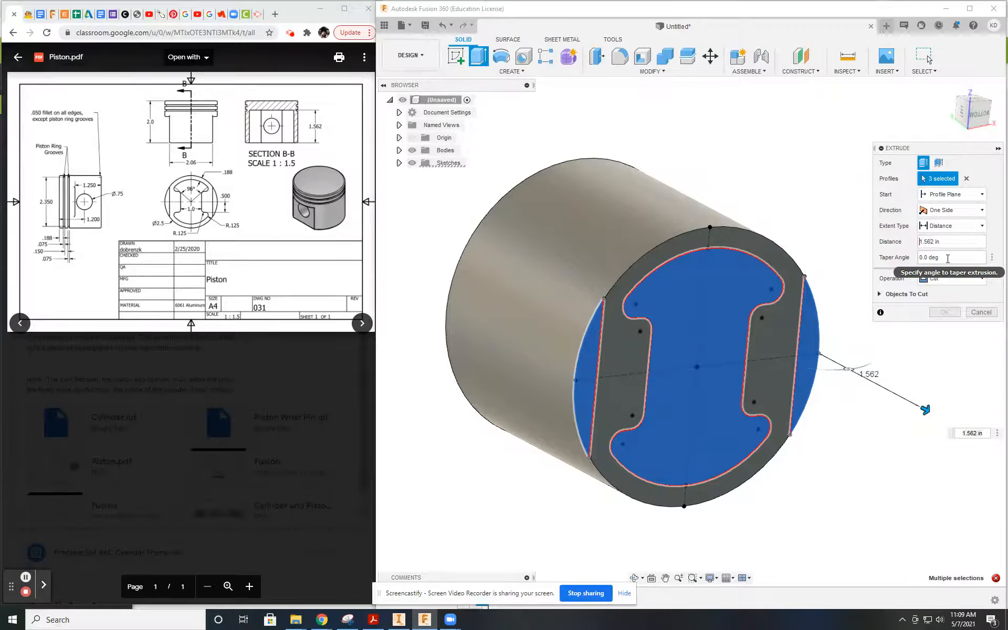
type("-")
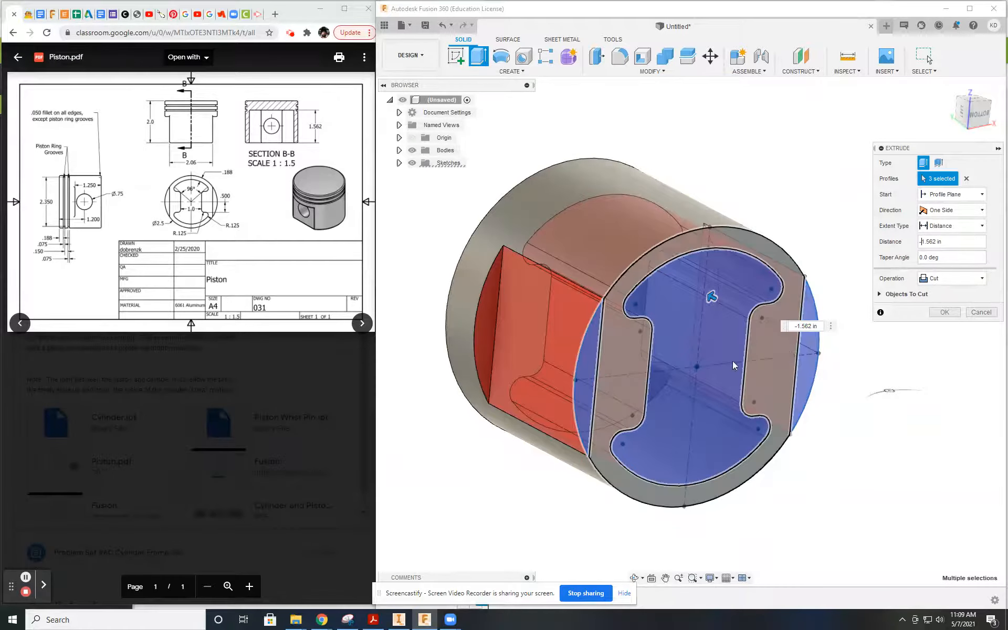
key("Return")
mouse_move(546, 267)
middle_mouse_down("shift")
mouse_move(695, 295)
mouse_move(708, 286)
mouse_move(724, 330)
mouse_move(737, 321)
middle_mouse_up("shift")
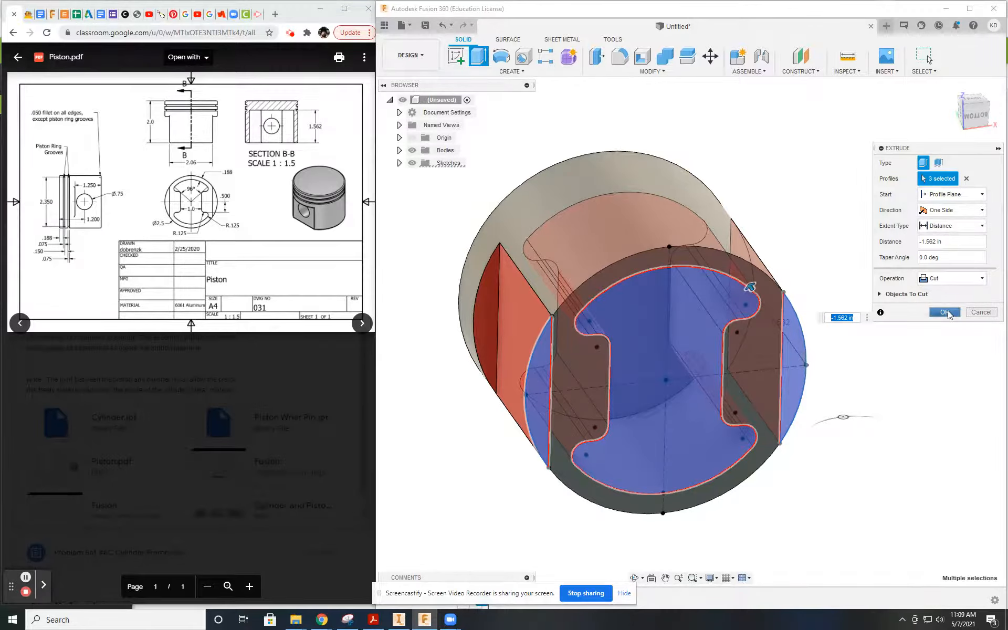
left_click(944, 313)
middle_click_drag(703, 418, 715, 444, "shift")
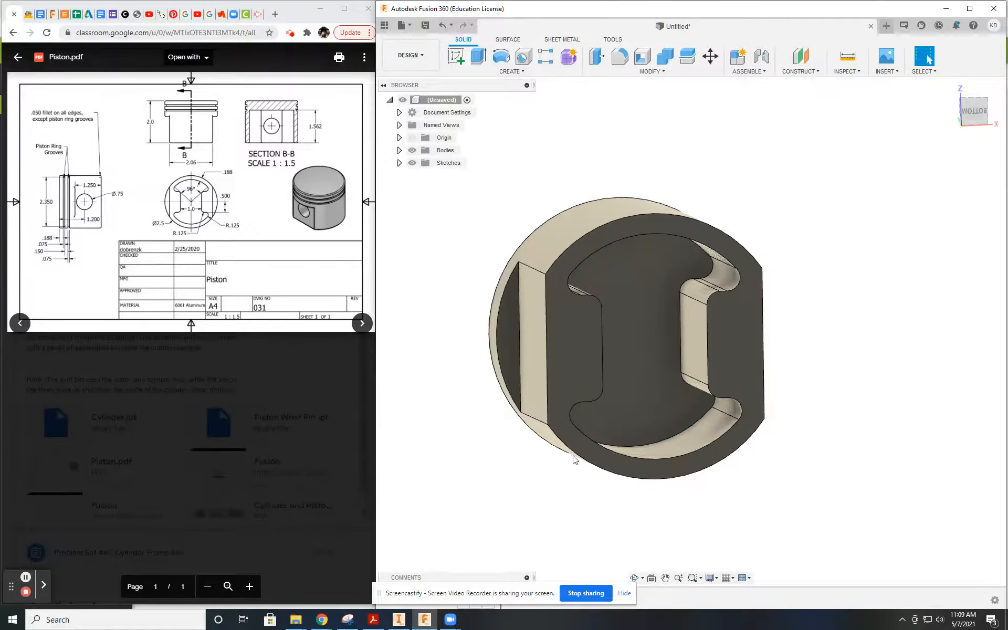
scroll(727, 373, "up", 2)
middle_click_drag(659, 387, 478, 331, "shift")
middle_click_drag(618, 360, 735, 373, "shift")
middle_click_drag(656, 368, 593, 366, "shift")
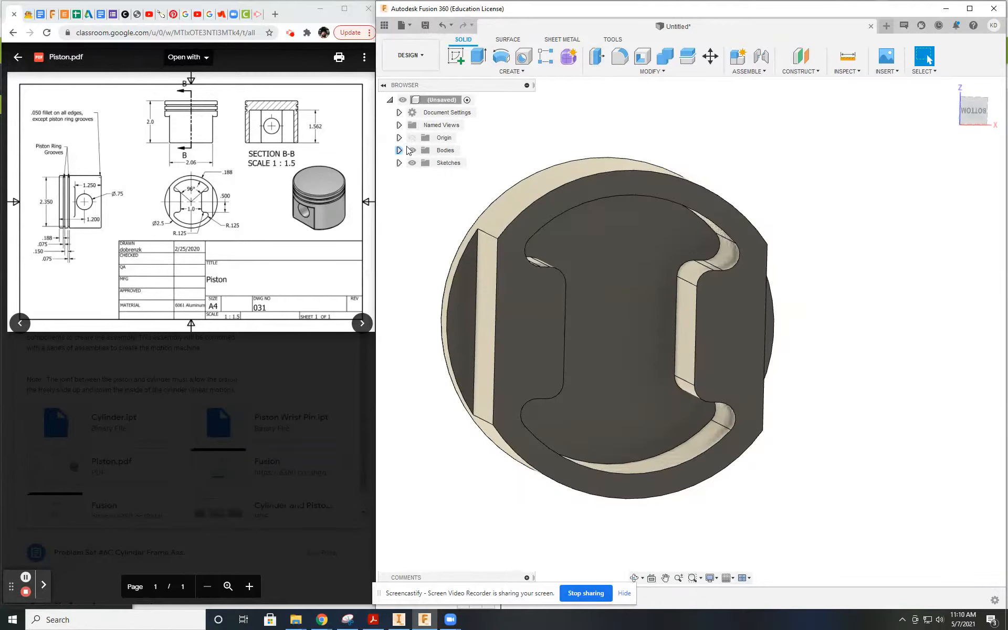
left_click(290, 33)
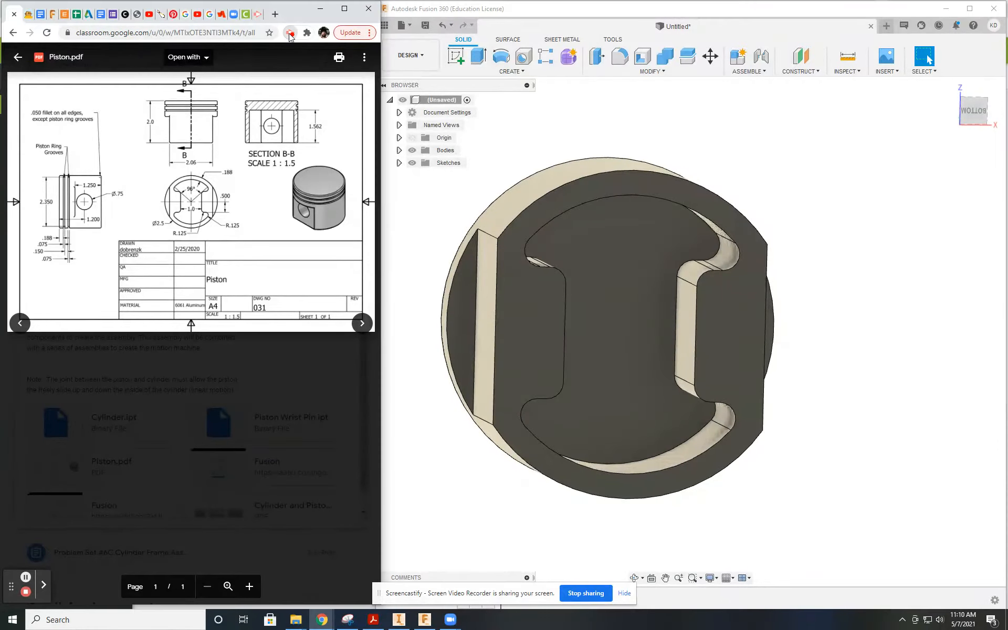